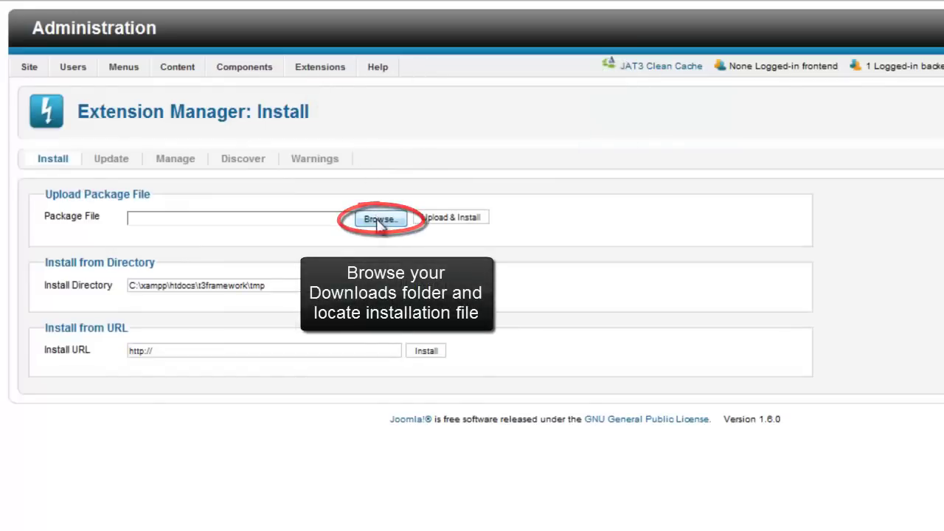
# - Upload and install the package mod_janewsmoo.v1.0.0.zip from the JA Extension folder on the Desktop
pyautogui.click(377, 221)
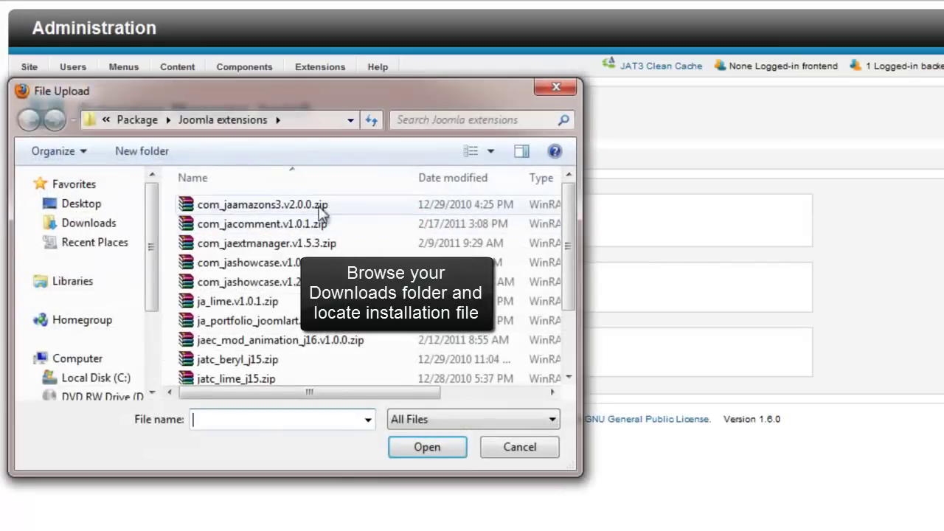
pyautogui.click(137, 203)
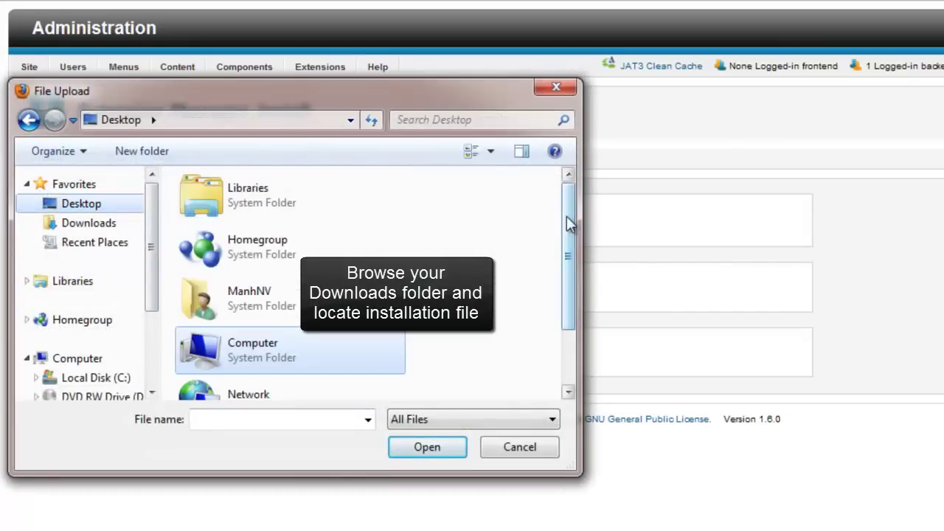
pyautogui.moveTo(567, 221); pyautogui.dragTo(579, 265)
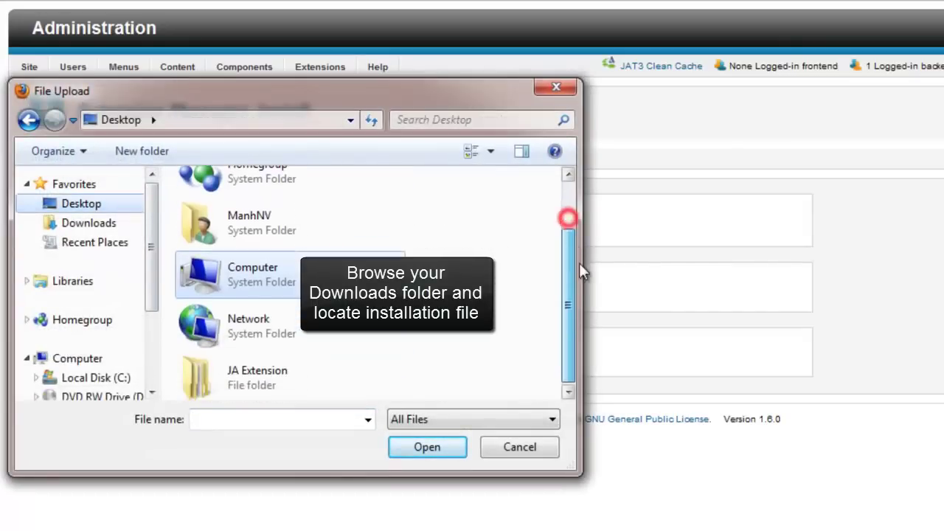
pyautogui.doubleClick(290, 379)
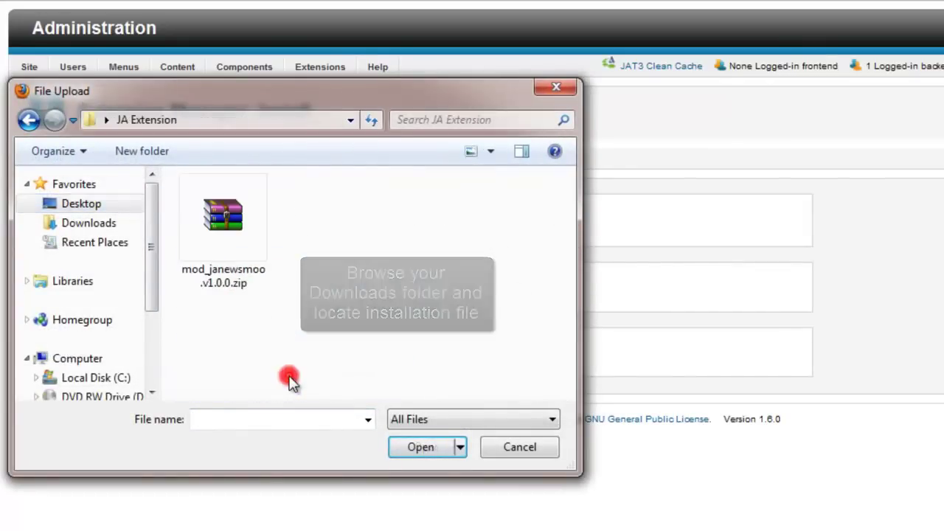
pyautogui.click(239, 237)
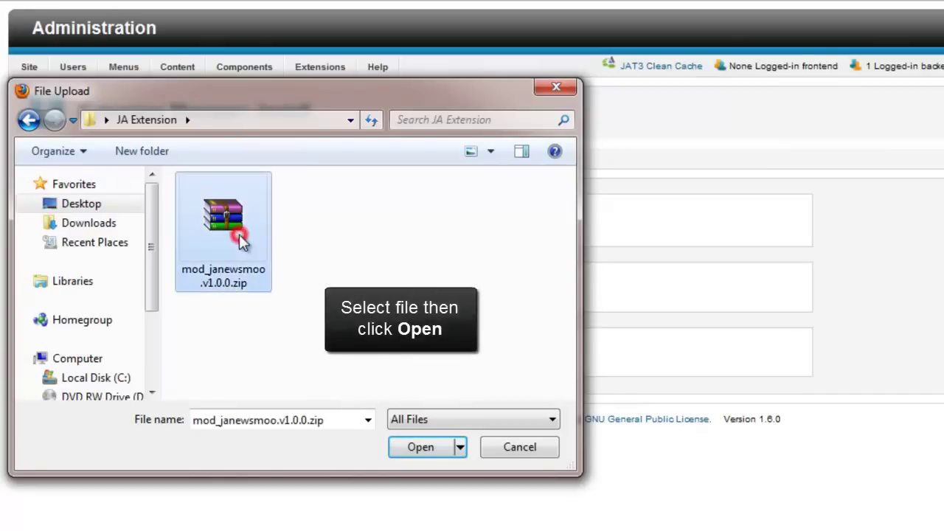
pyautogui.click(396, 448)
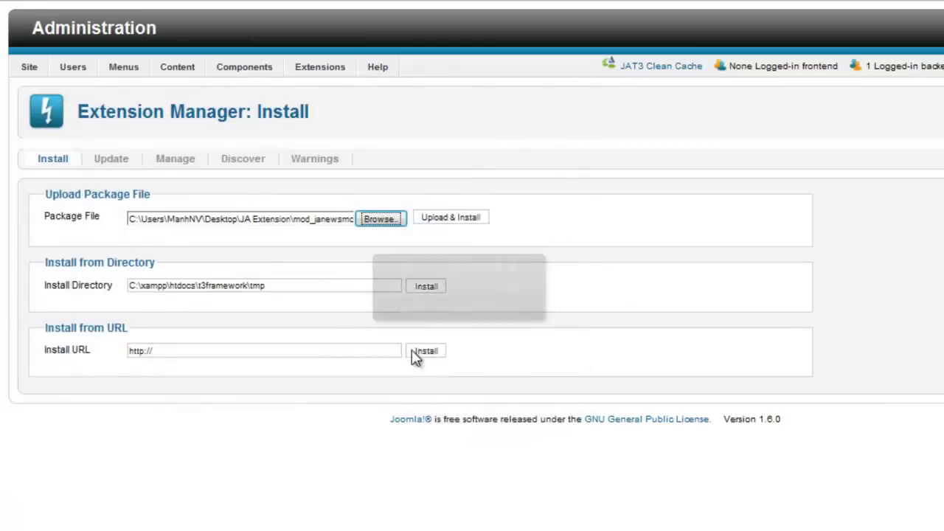
pyautogui.click(448, 219)
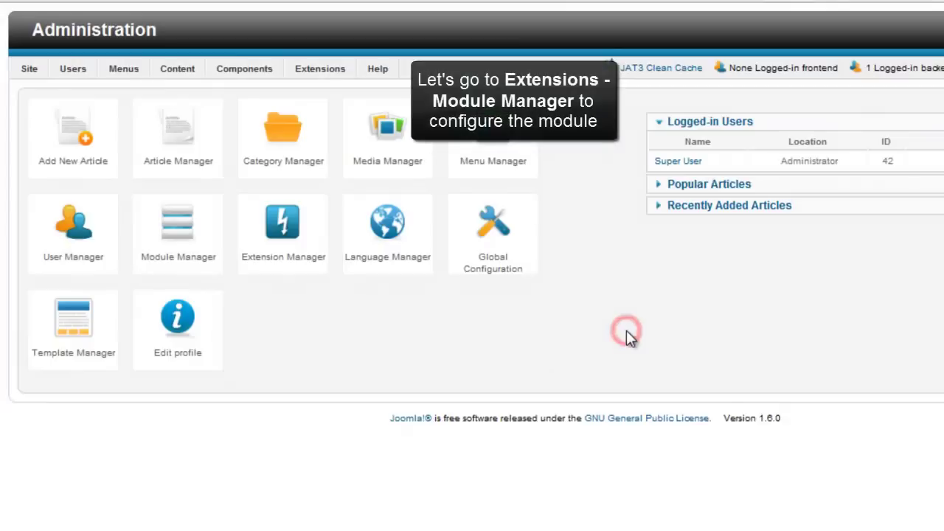
# - Filter the site modules in the Module Manager by "ja news moo" and open the JA News Moo module's settings
pyautogui.moveTo(312, 72)
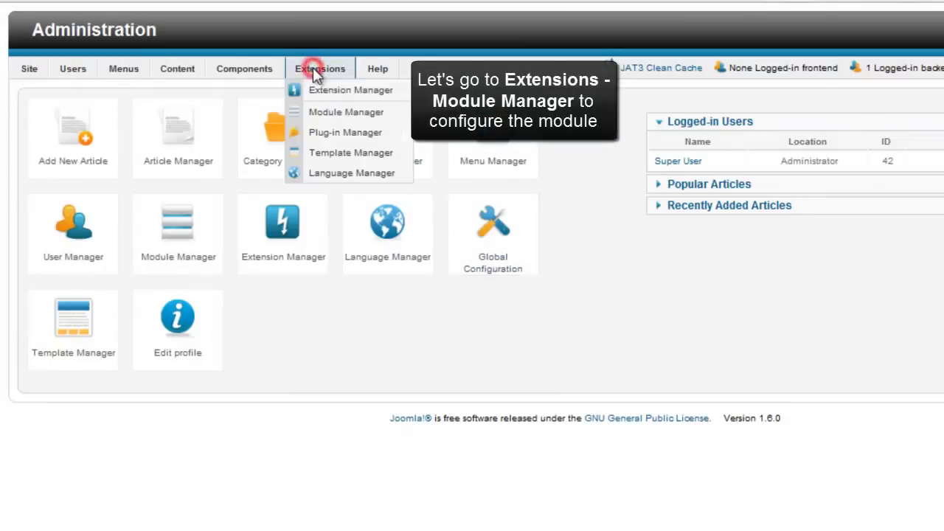
pyautogui.click(323, 110)
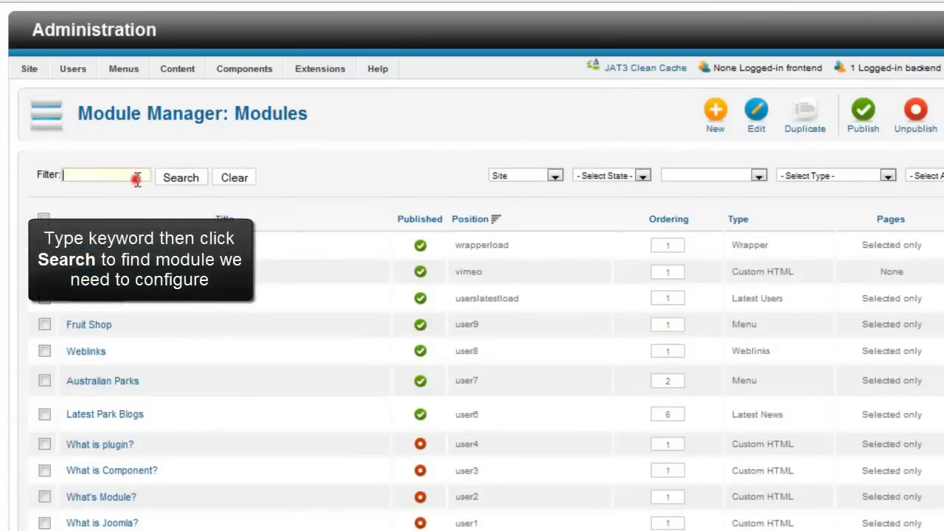
pyautogui.write('ja news')
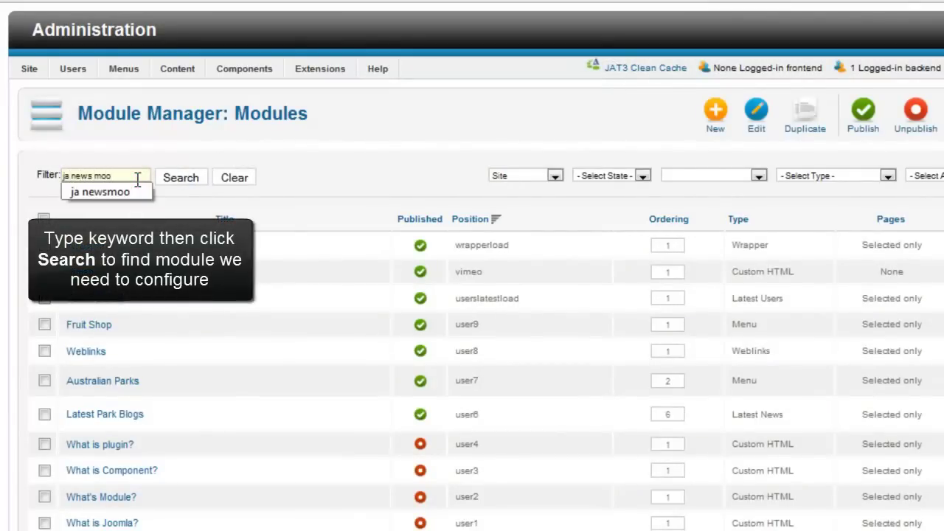
pyautogui.write(' moo')
pyautogui.click(182, 179)
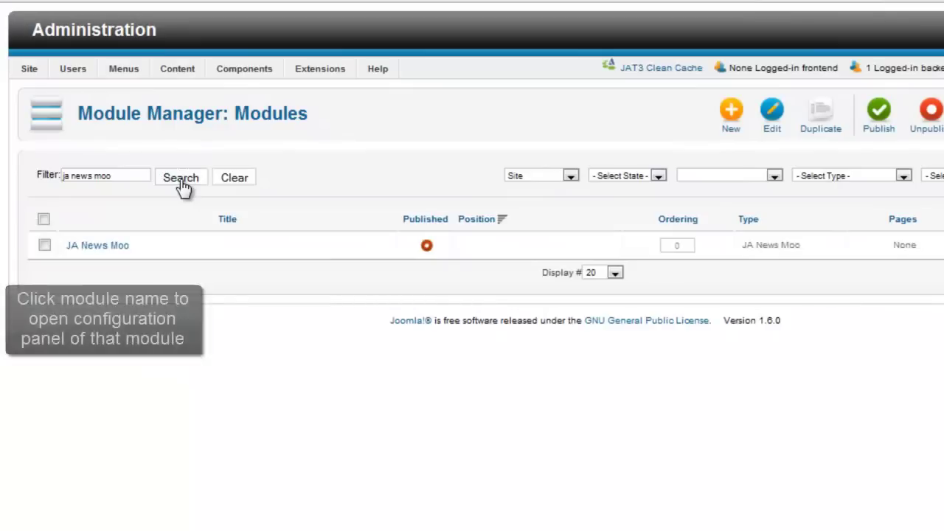
pyautogui.click(109, 248)
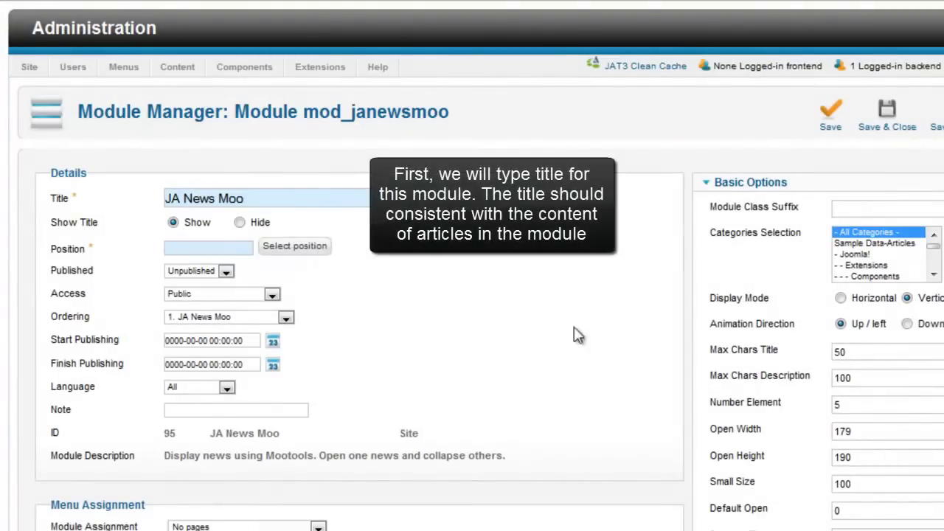
# - Set the module's title to "upcoming movies" and its Show Title option to Show
pyautogui.moveTo(320, 200); pyautogui.dragTo(137, 200)
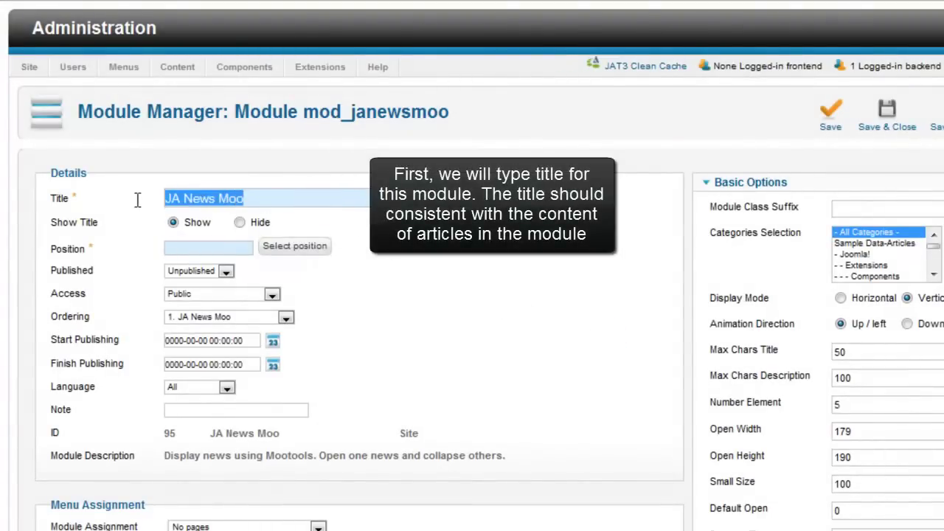
pyautogui.write('upcomin')
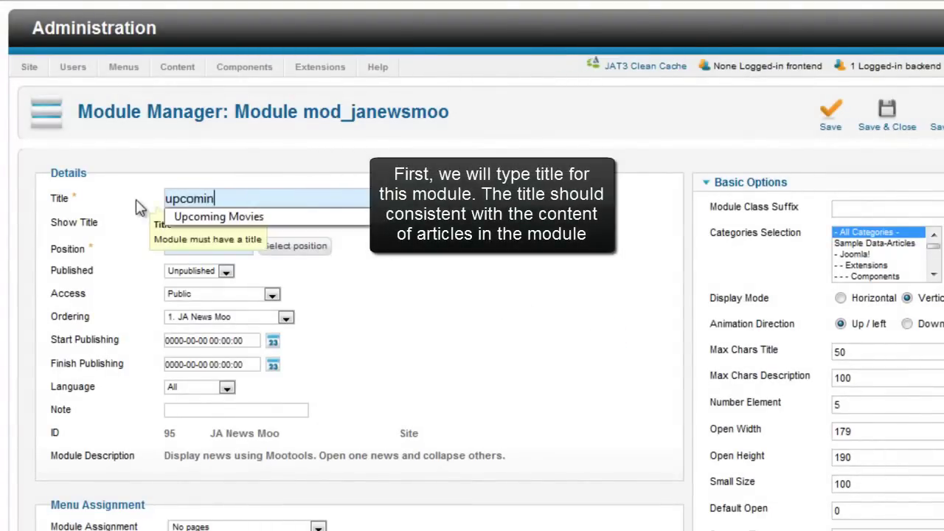
pyautogui.write('g mo')
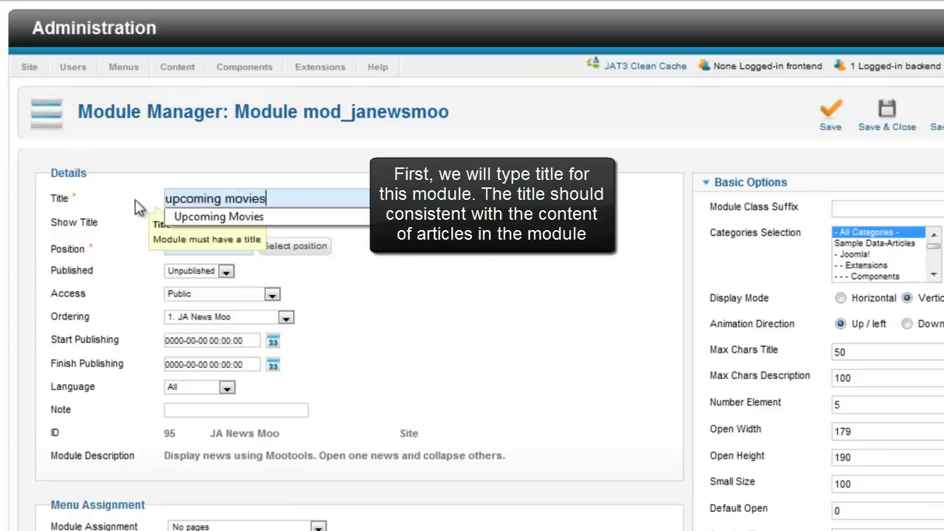
pyautogui.write('vies')
pyautogui.click(385, 207)
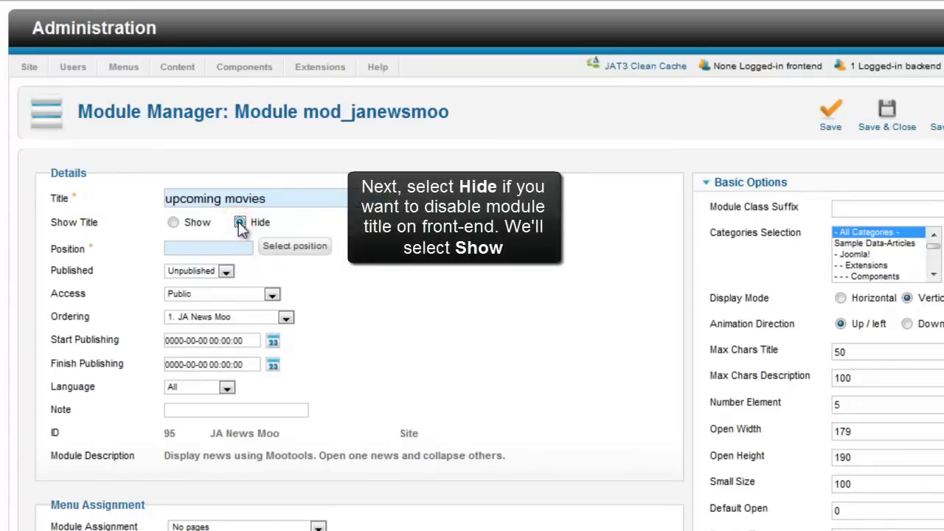
pyautogui.click(174, 224)
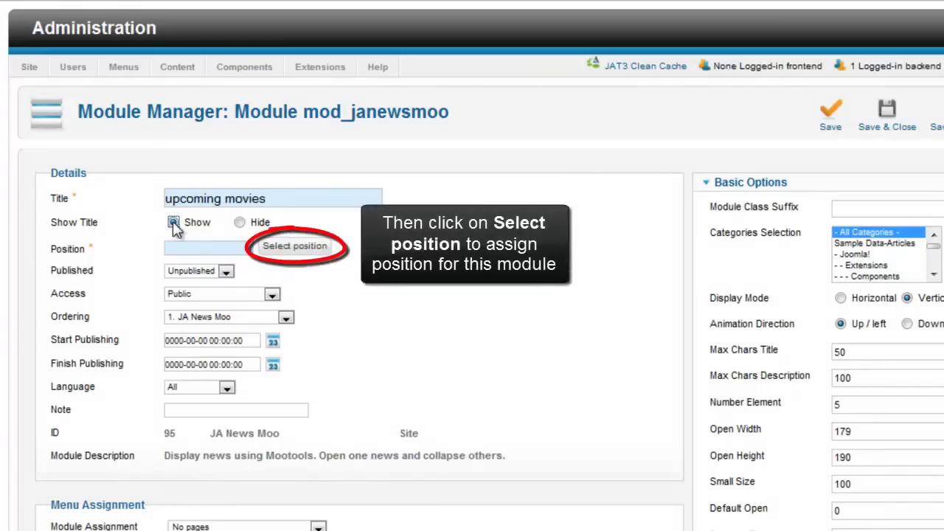
# - Assign the module to the user1 position of the ja_t3_blank template
pyautogui.click(277, 250)
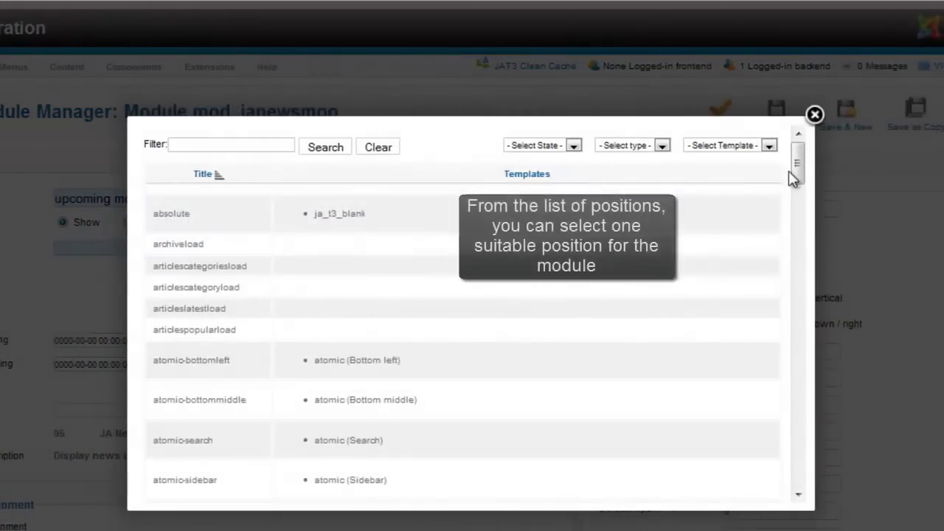
pyautogui.moveTo(800, 170)
pyautogui.mouseDown()
pyautogui.moveTo(812, 312)
pyautogui.moveTo(809, 436)
pyautogui.mouseUp()
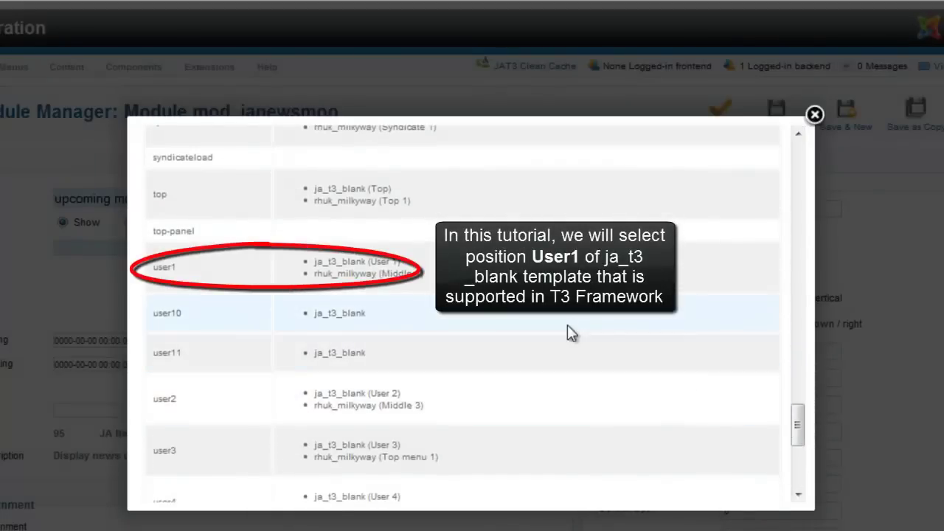
pyautogui.click(169, 269)
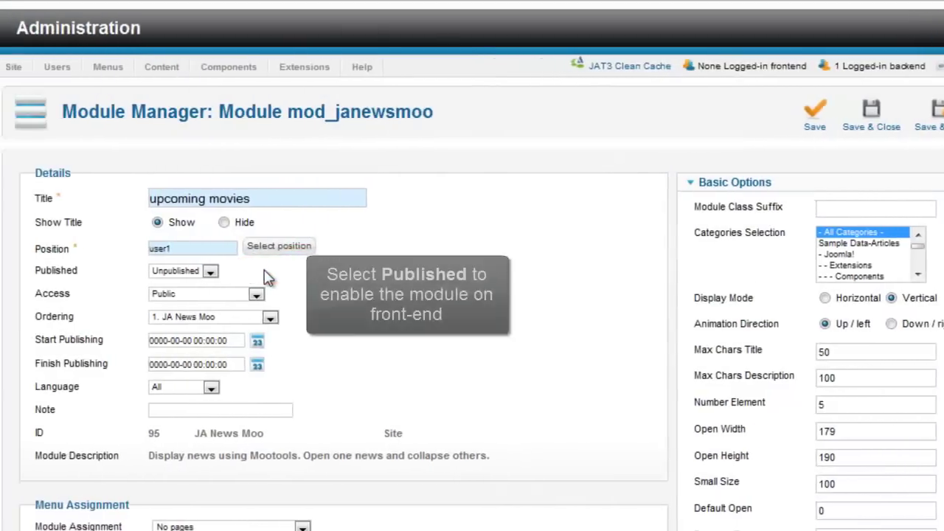
# - Set the module's status to Published and its access level to Public
pyautogui.click(226, 273)
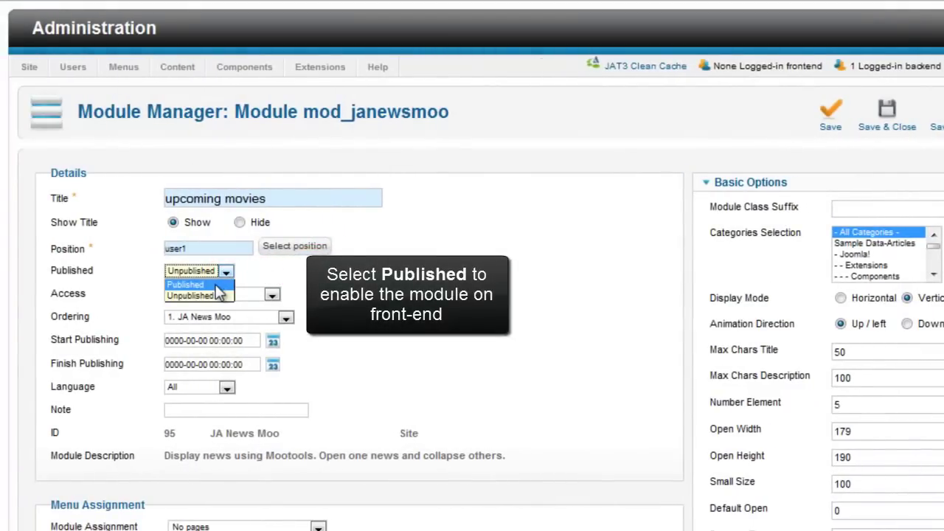
pyautogui.click(215, 285)
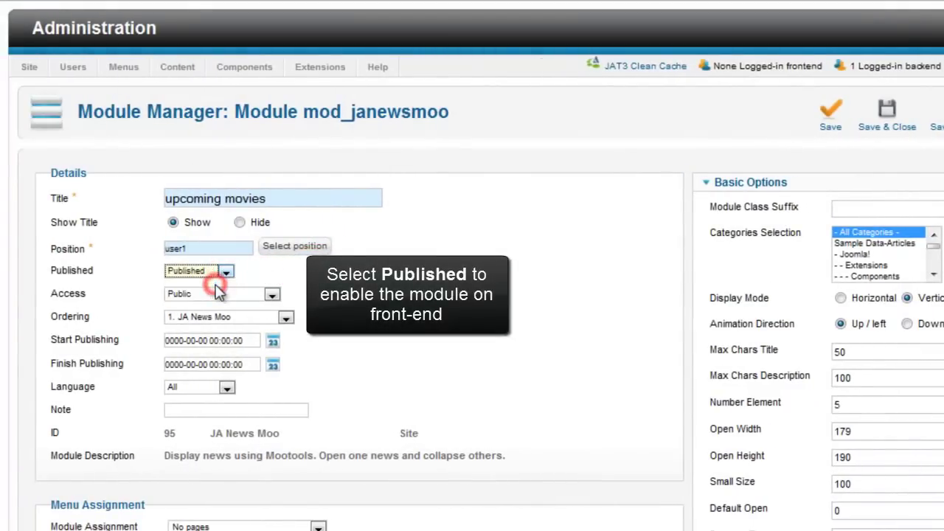
pyautogui.click(272, 296)
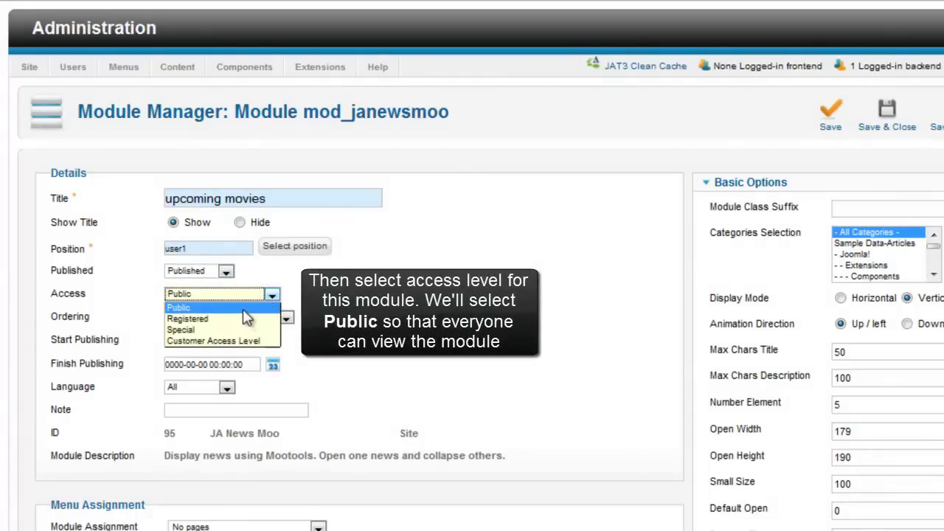
pyautogui.click(243, 309)
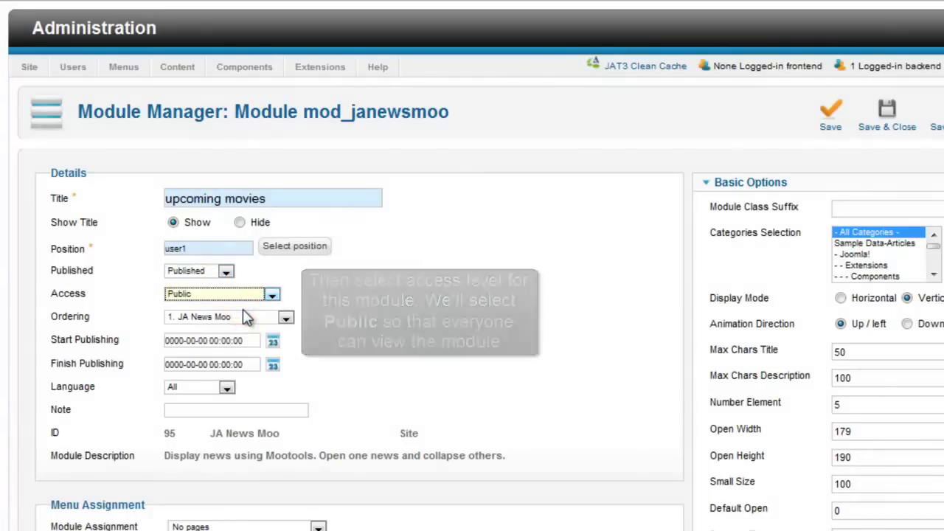
# - Order the module as "1. JA News Moo" within its position and set its language to English (UK)
pyautogui.click(252, 318)
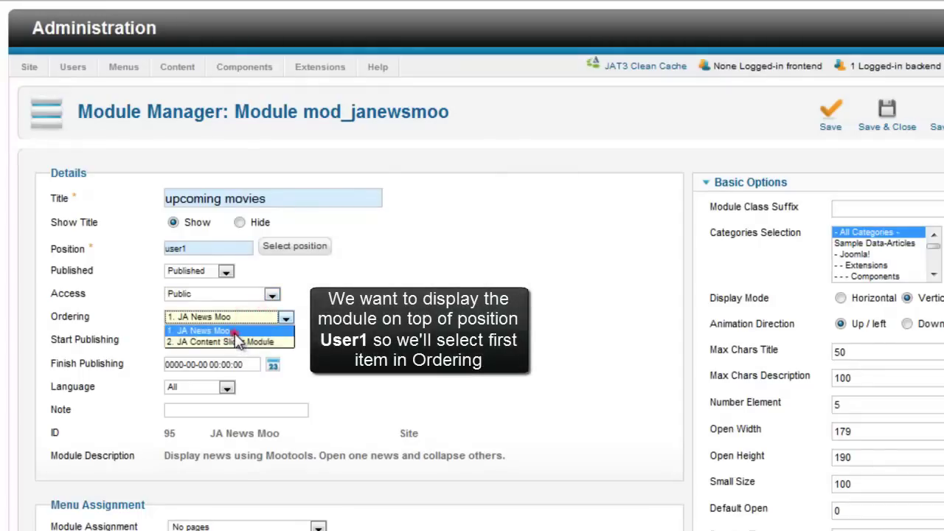
pyautogui.click(221, 331)
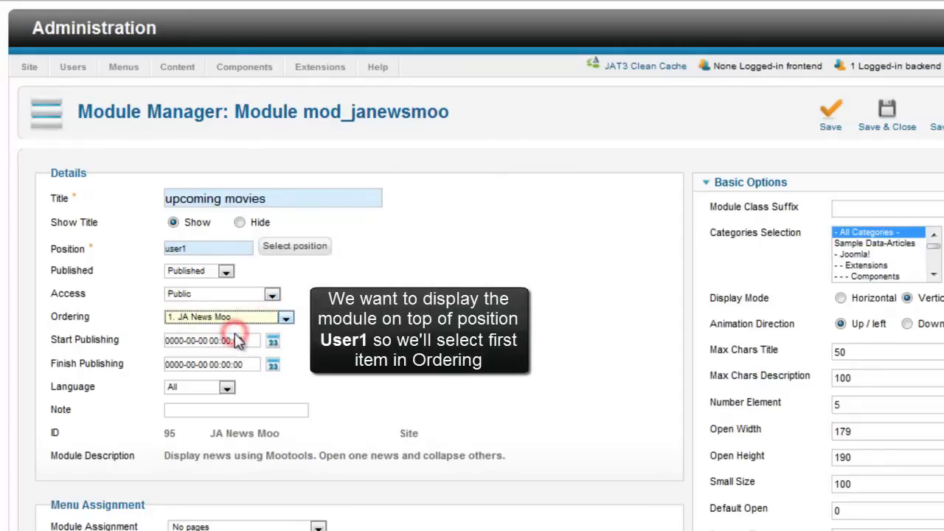
pyautogui.click(226, 388)
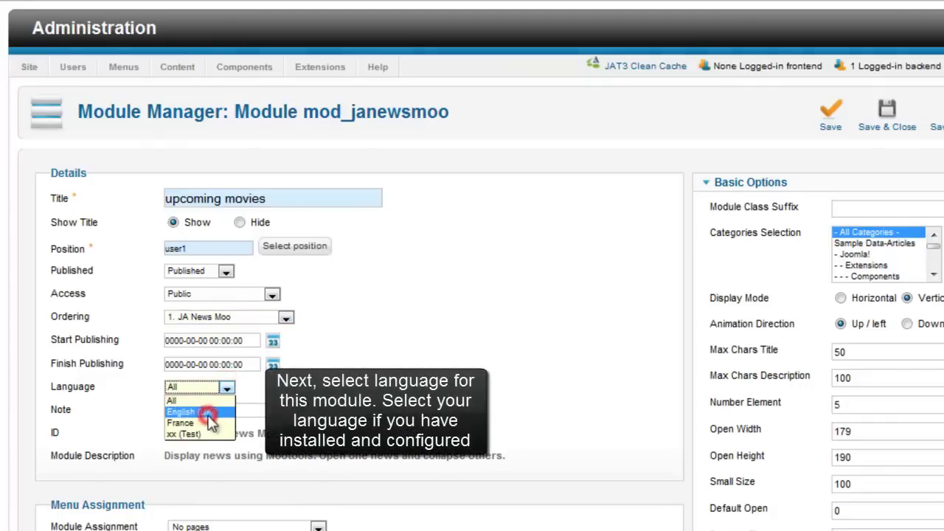
pyautogui.click(209, 413)
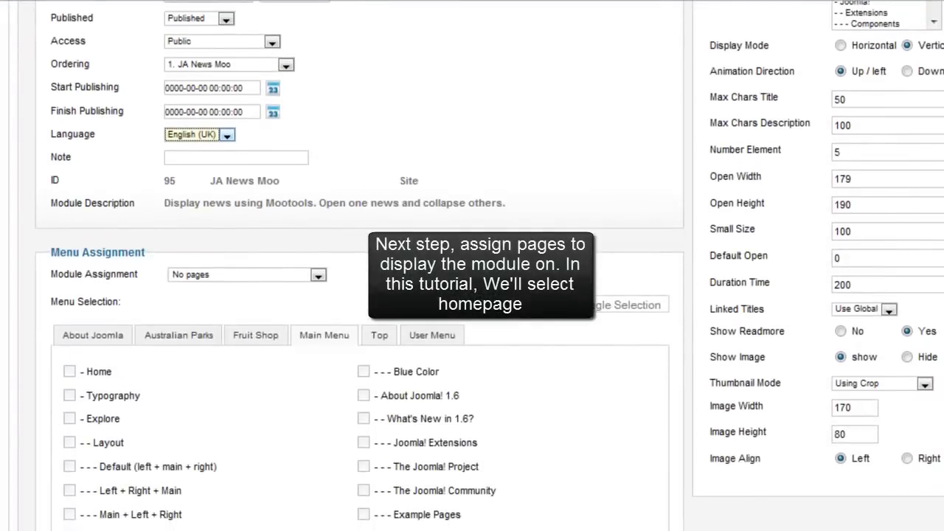
# - Assign the module only to selected pages and include the Home page of the Main Menu
pyautogui.click(316, 279)
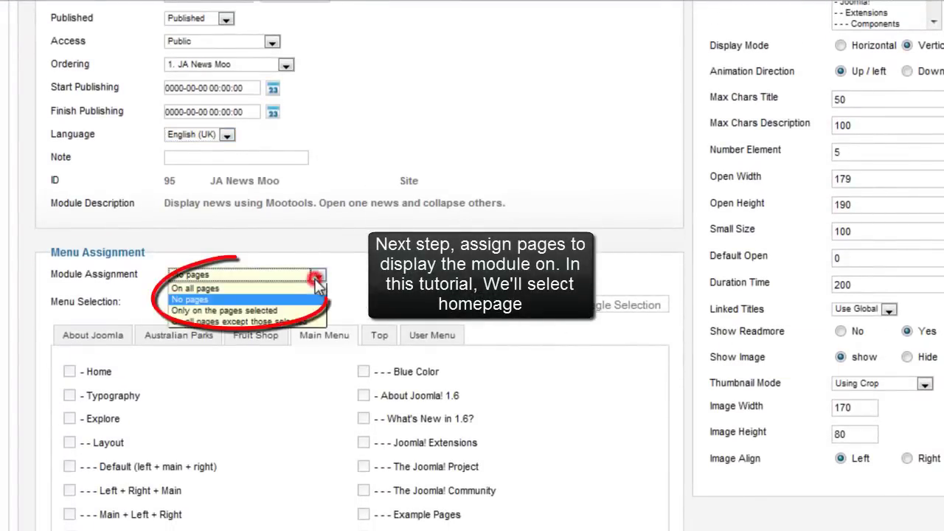
pyautogui.click(279, 311)
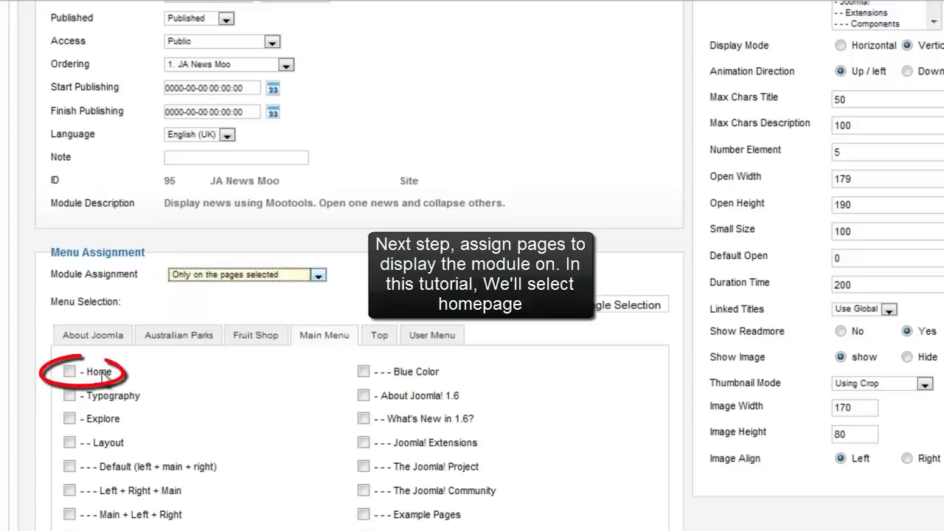
pyautogui.click(69, 371)
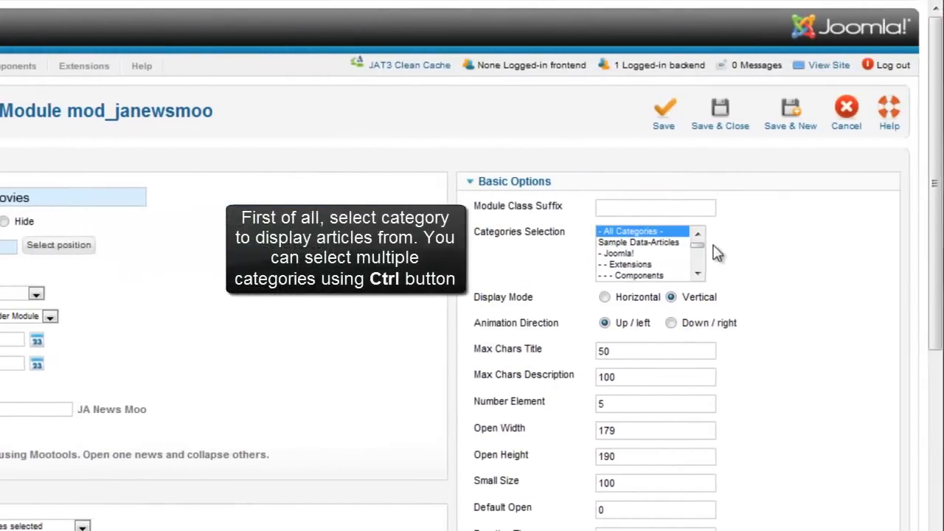
# - Use the Newsmoo category as the article source, with Horizontal display mode and Down / right animation direction
pyautogui.moveTo(700, 249); pyautogui.dragTo(699, 267)
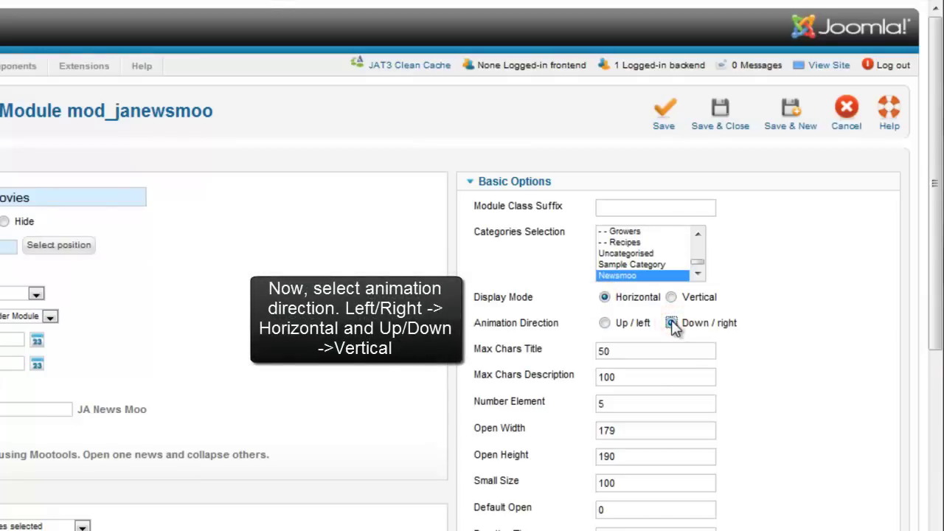
# - Limit article titles to 30 characters and article descriptions to 90 characters in the module's basic options
pyautogui.moveTo(656, 347); pyautogui.dragTo(594, 351)
pyautogui.write('30')
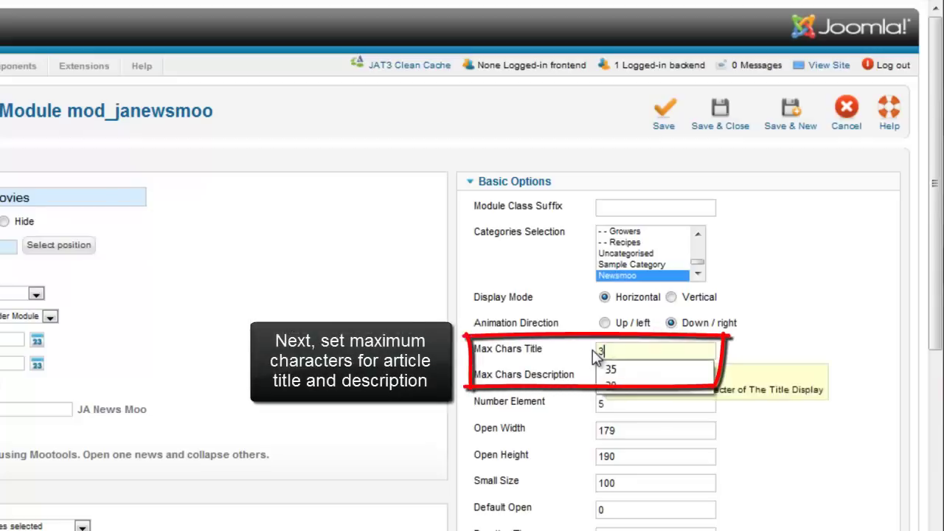
pyautogui.click(606, 363)
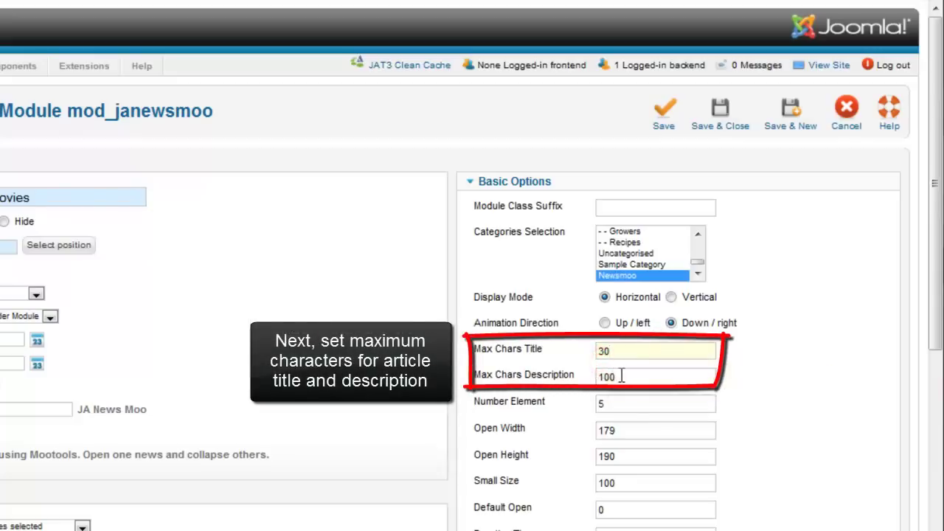
pyautogui.write('90')
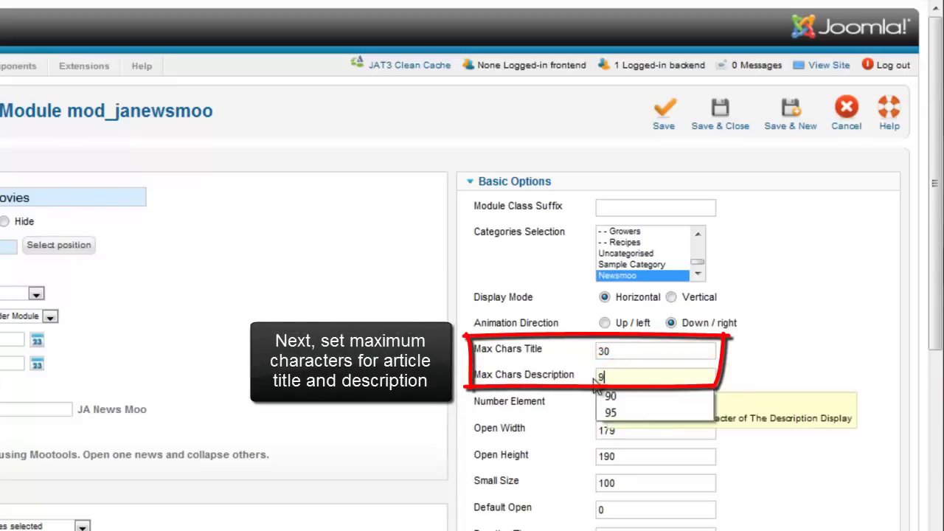
# - Set the number of articles the module displays (Number Element) to 9
pyautogui.click(617, 399)
pyautogui.doubleClick(617, 401)
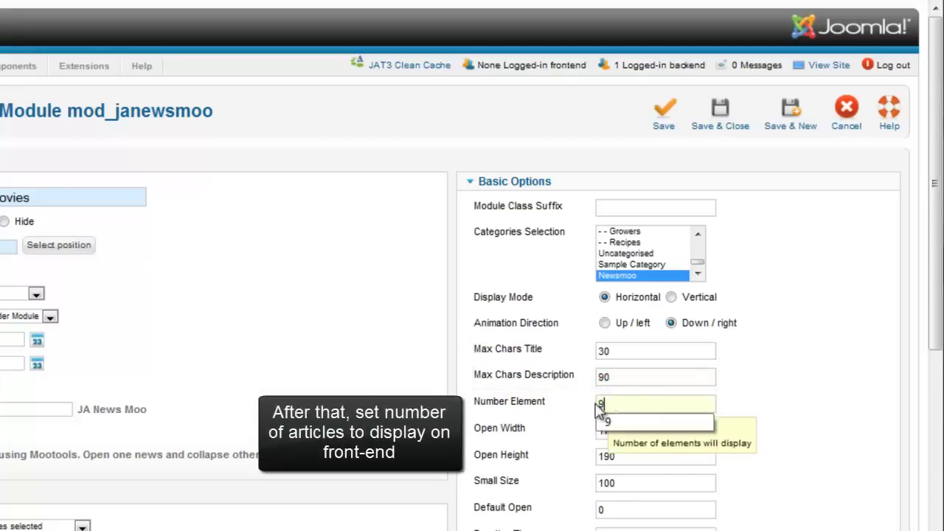
pyautogui.write('9')
# - Set the open element size to a width of 210 and a height of 185 in the basic options
pyautogui.click(617, 422)
pyautogui.moveTo(626, 431); pyautogui.dragTo(595, 430)
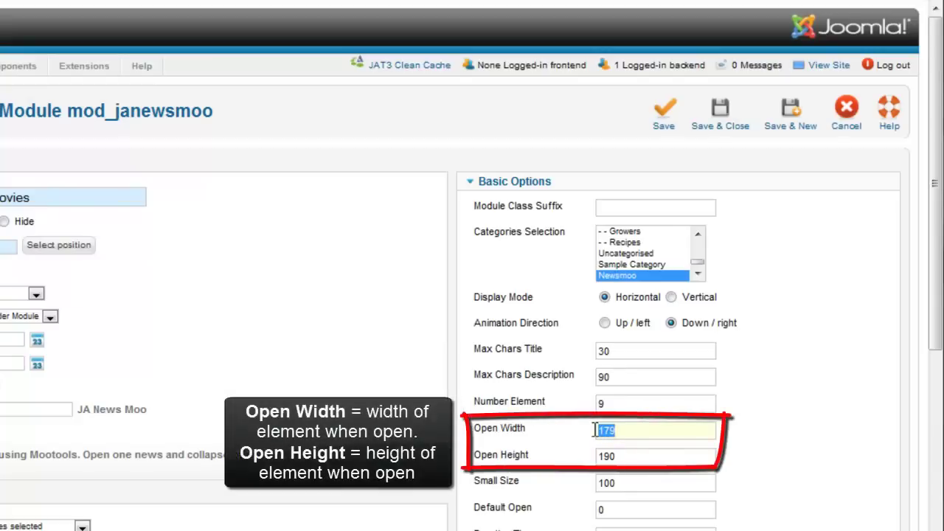
pyautogui.write('210')
pyautogui.click(611, 448)
pyautogui.moveTo(623, 458); pyautogui.dragTo(596, 459)
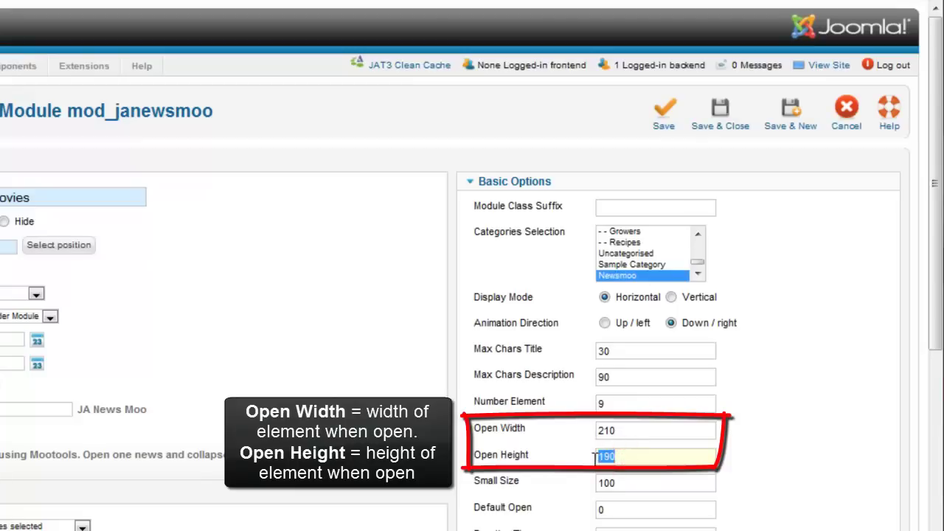
pyautogui.write('185')
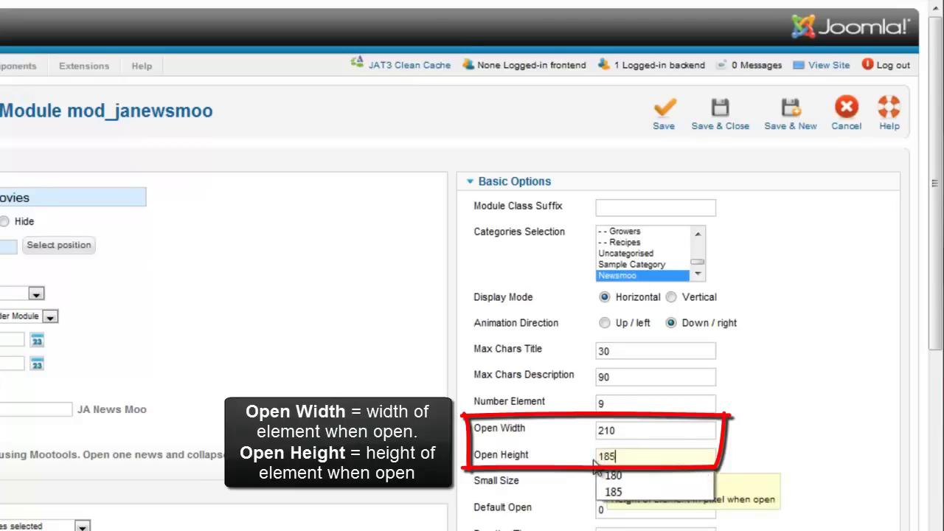
pyautogui.click(613, 476)
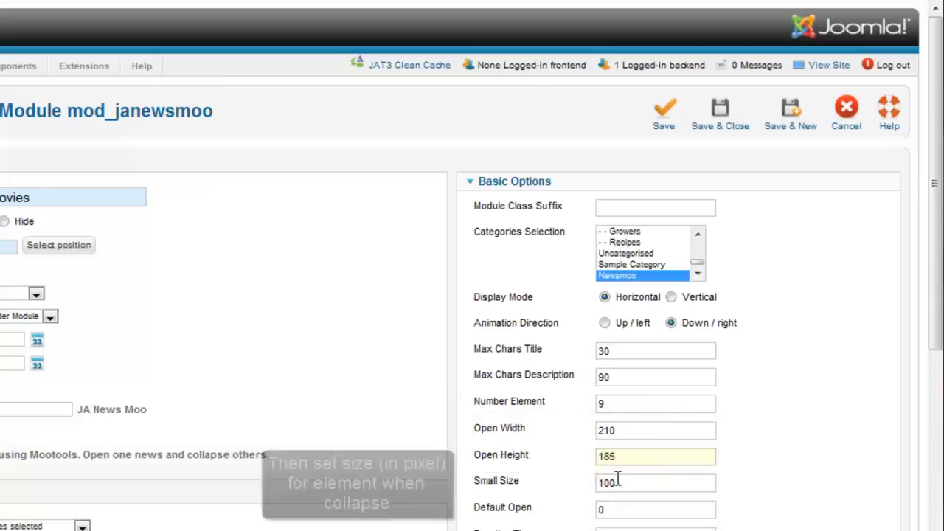
# - Set the collapsed element's Small Size to 120 and the Duration Time to 210
pyautogui.moveTo(621, 482); pyautogui.dragTo(599, 480)
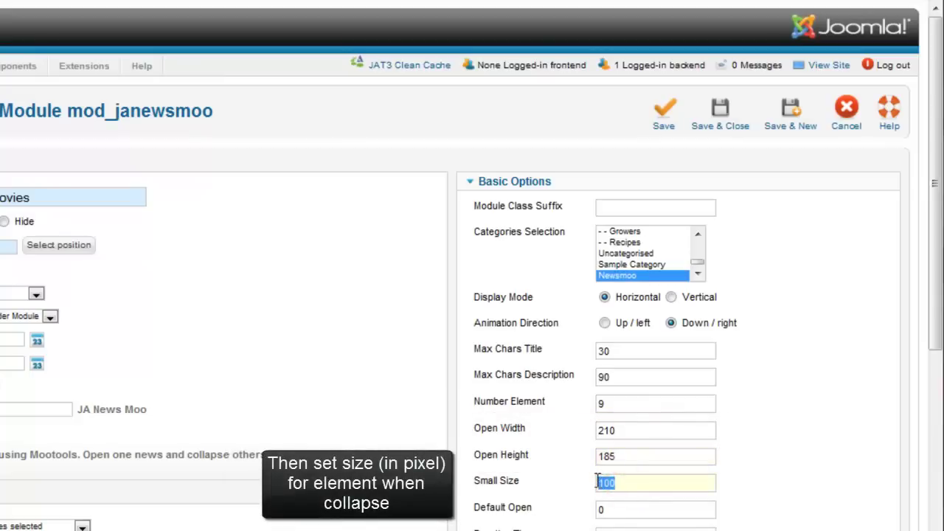
pyautogui.write('120')
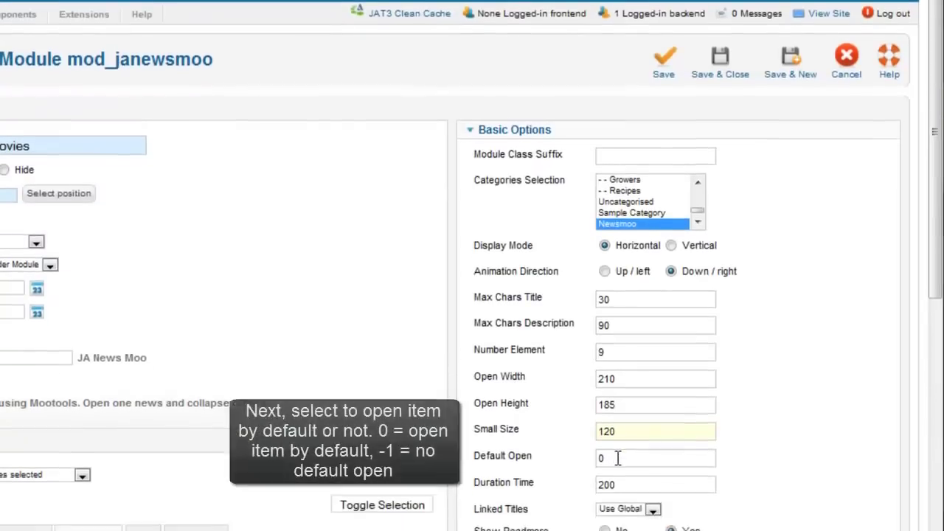
pyautogui.click(616, 508)
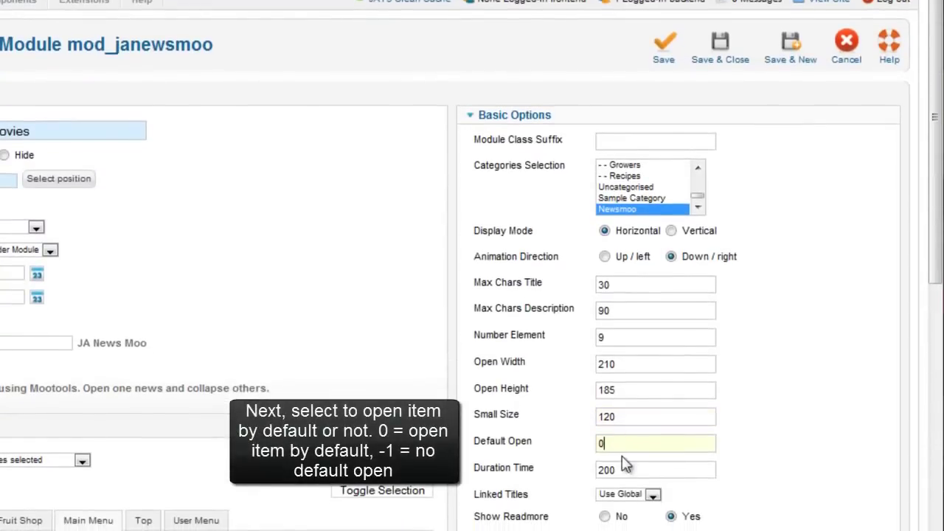
pyautogui.moveTo(624, 468); pyautogui.dragTo(599, 473)
pyautogui.write('21')
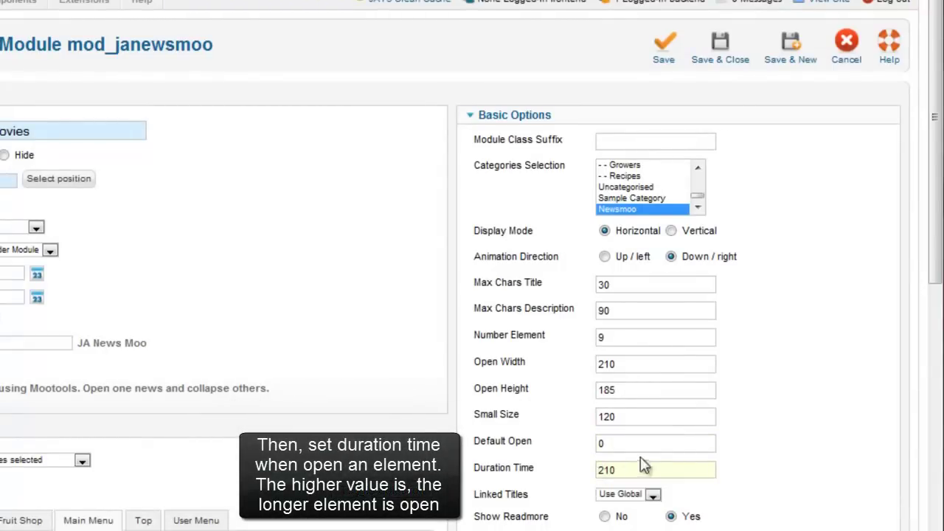
# - Set Linked Titles to Yes and Show Readmore to No for the module's articles
pyautogui.moveTo(934, 251); pyautogui.dragTo(935, 395)
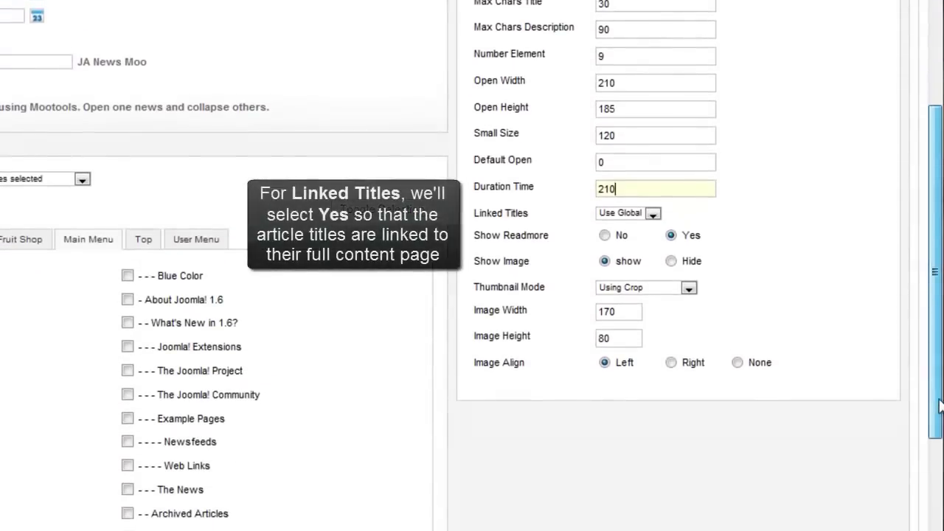
pyautogui.click(654, 217)
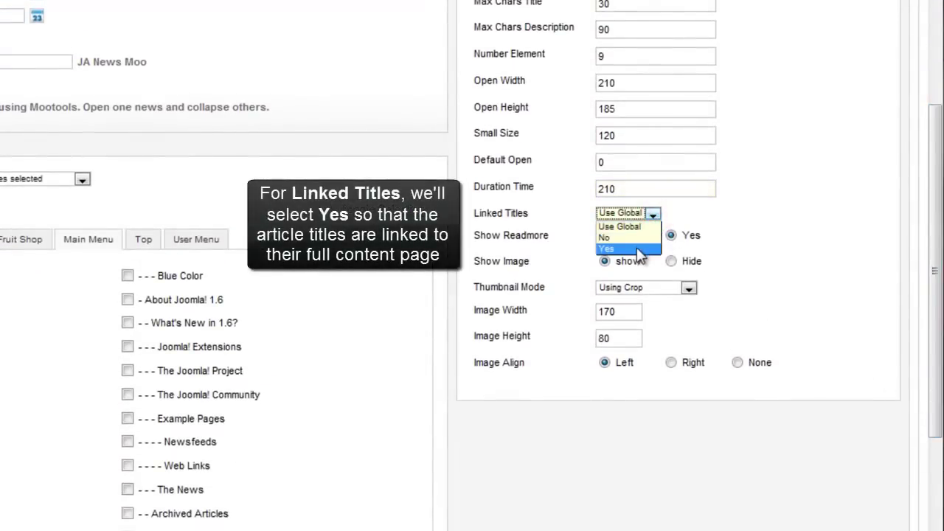
pyautogui.click(637, 250)
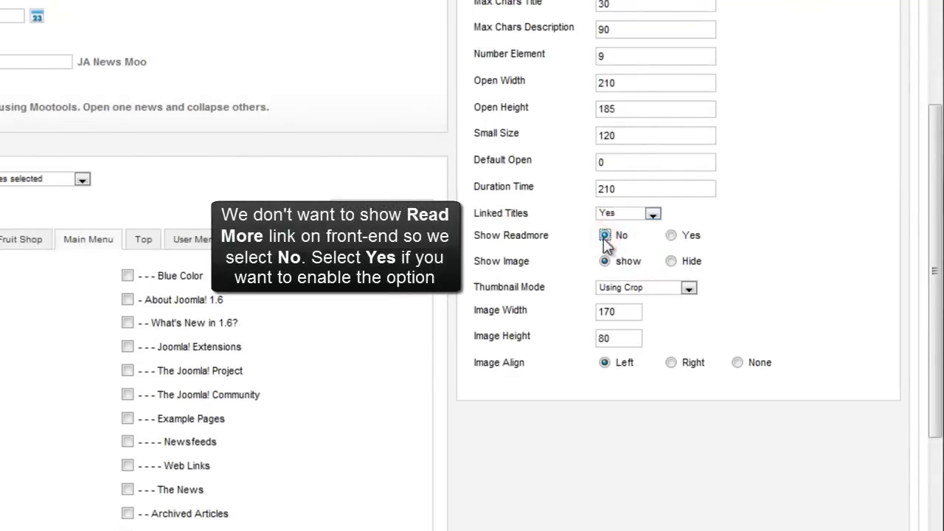
# - Set Show Image to show and use the Using Crop thumbnail mode for article images
pyautogui.click(671, 262)
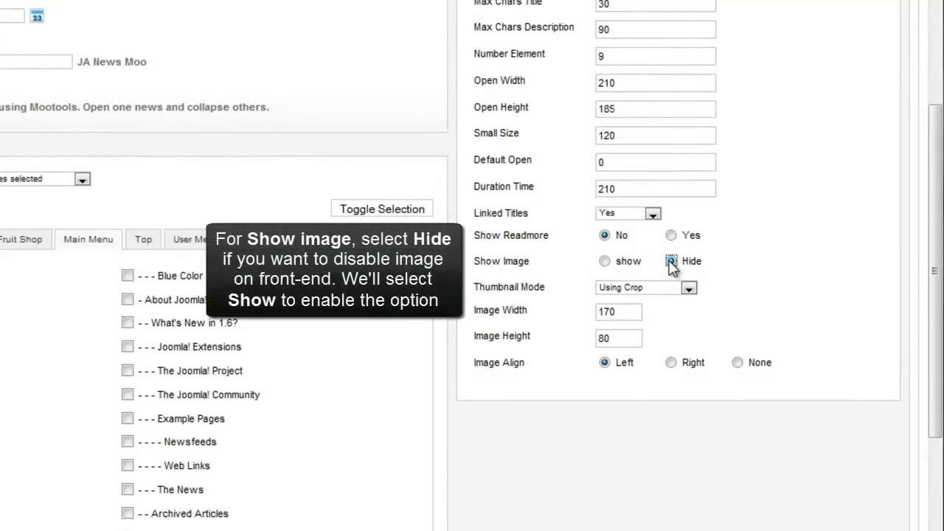
pyautogui.click(625, 262)
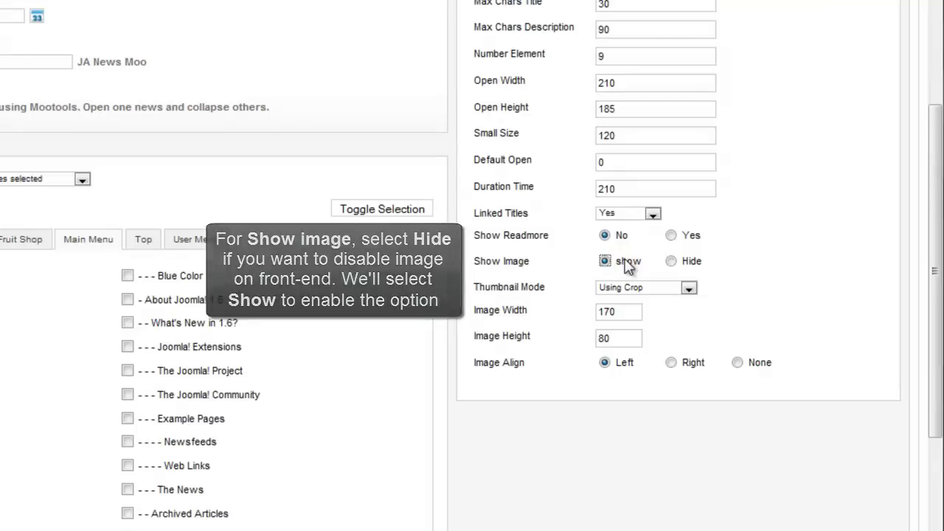
pyautogui.click(641, 289)
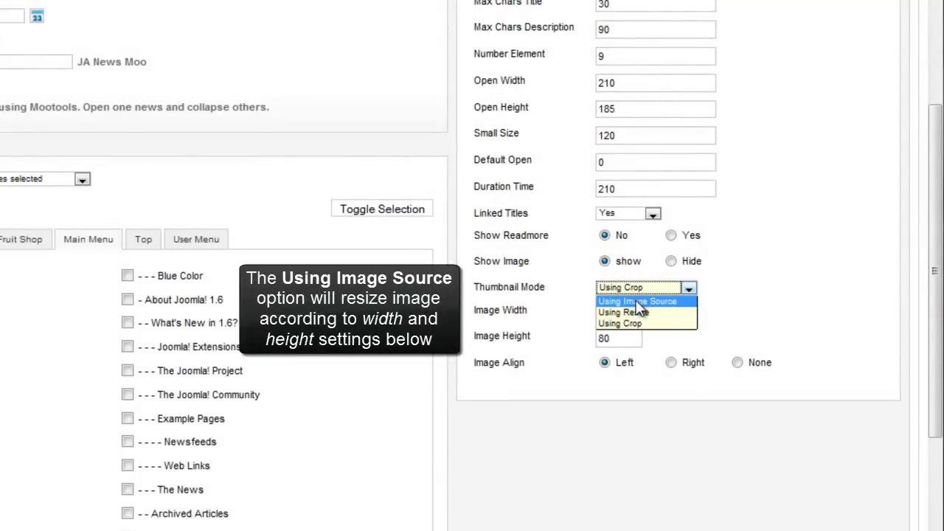
pyautogui.click(625, 322)
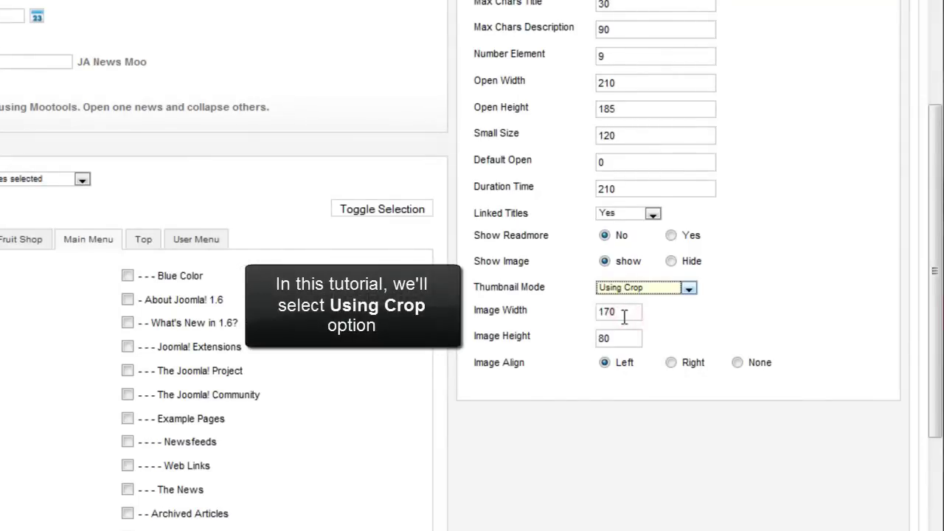
# - Set the article image width to 200 and the image height to 120
pyautogui.doubleClick(624, 312)
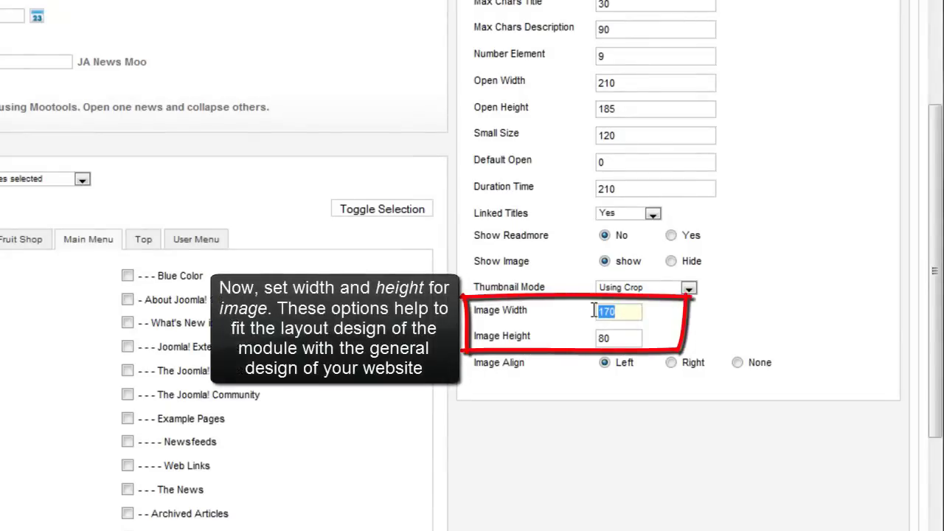
pyautogui.write('200')
pyautogui.click(609, 323)
pyautogui.doubleClick(618, 336)
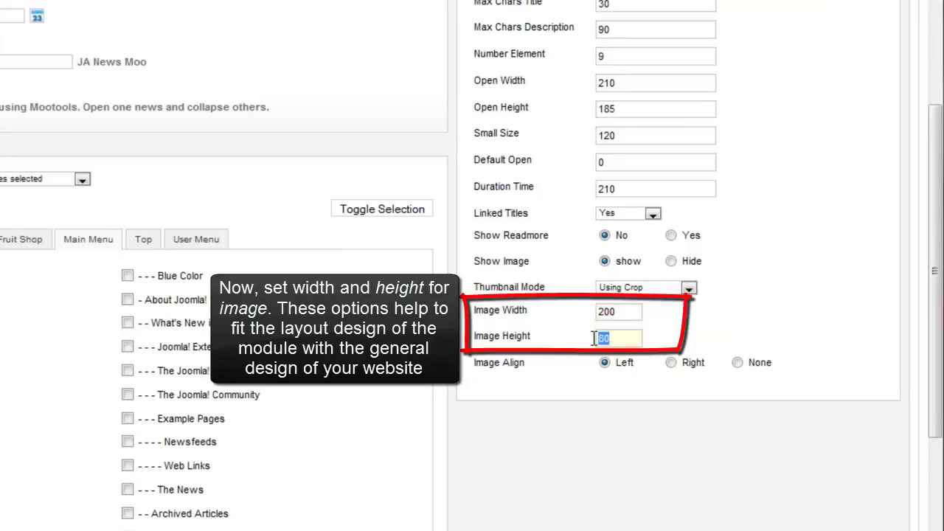
pyautogui.write('120')
# - Align the article images Left and save the module settings
pyautogui.click(609, 359)
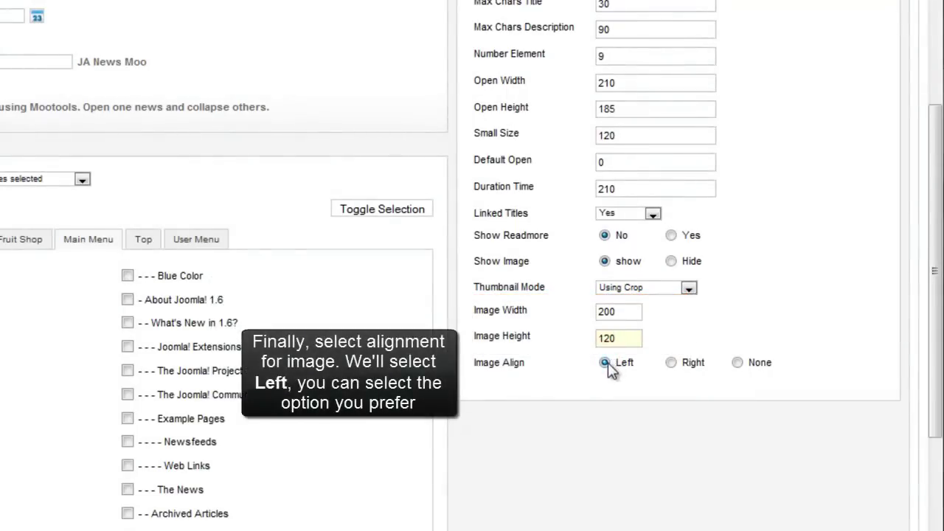
pyautogui.click(605, 365)
pyautogui.moveTo(932, 260); pyautogui.dragTo(926, 105)
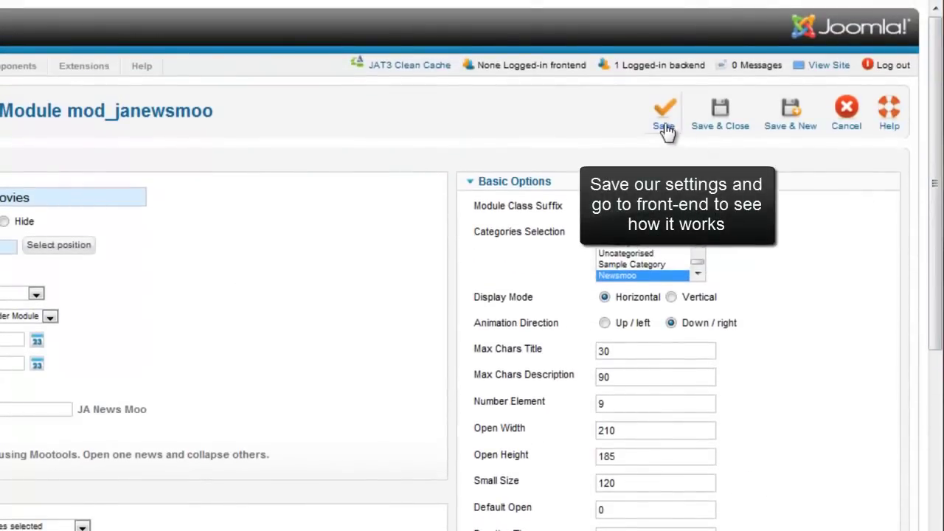
pyautogui.click(664, 129)
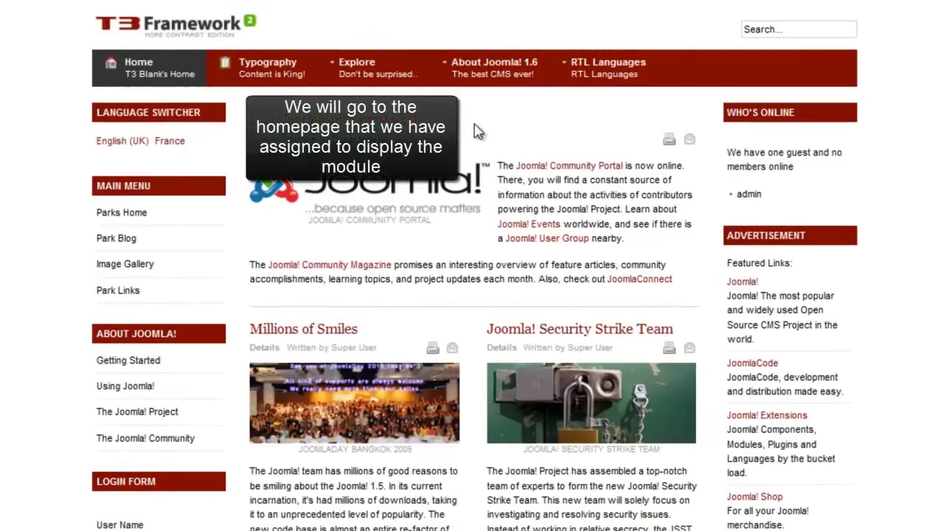
# - Open the site's Home page and examine how the articles expand in the Upcoming Movies module
pyautogui.click(153, 76)
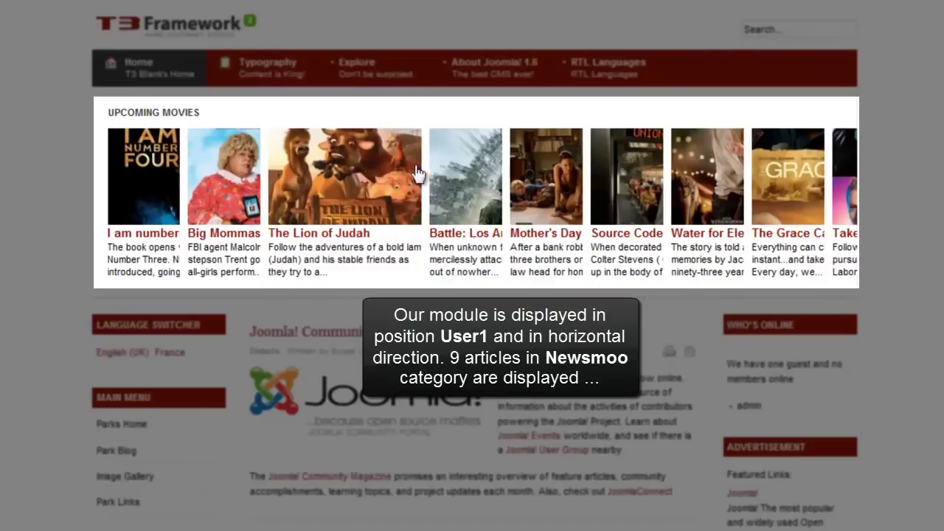
pyautogui.click(509, 169)
pyautogui.click(609, 172)
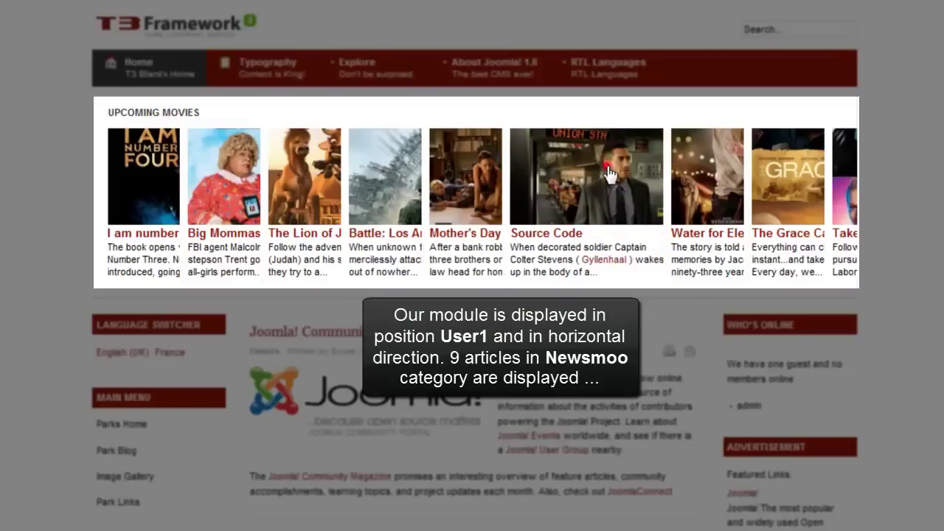
pyautogui.click(677, 171)
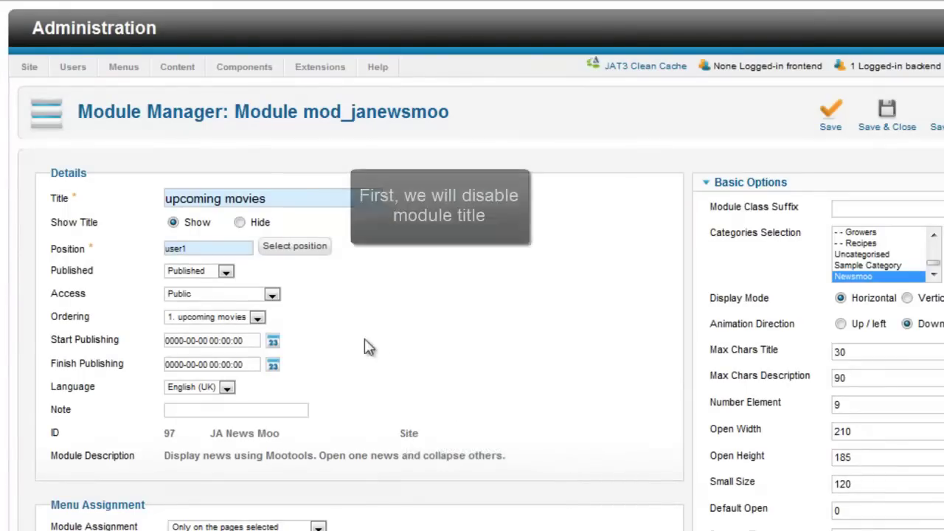
# - Hide the module title and add the JoomlArt Template category to the Newsmoo category as article sources
pyautogui.click(241, 223)
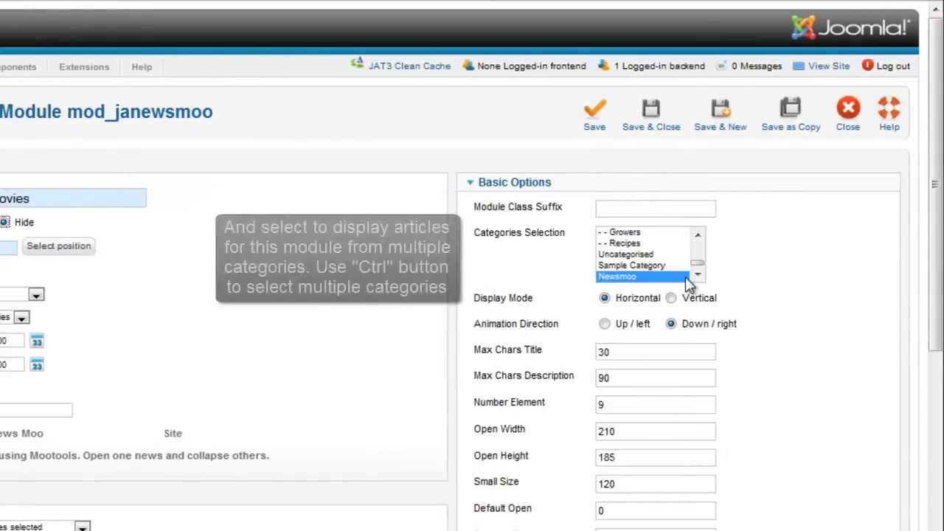
pyautogui.click(697, 276)
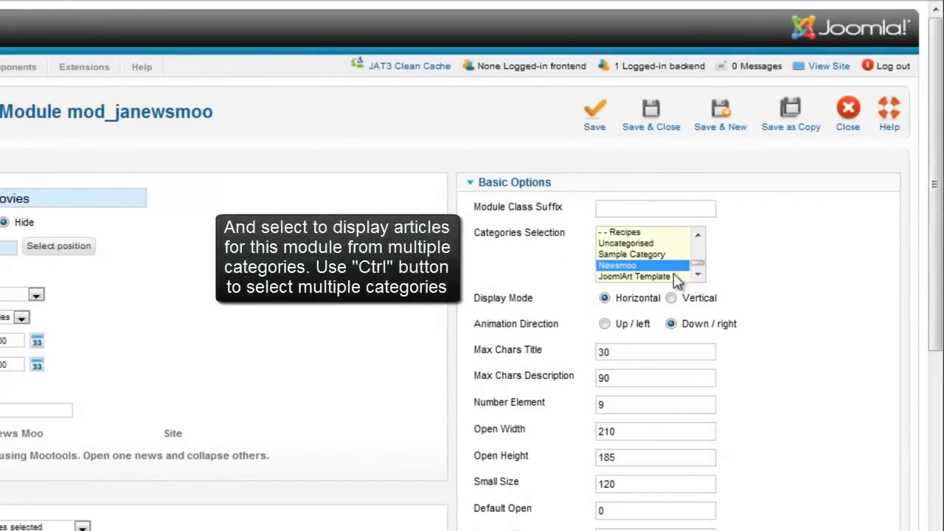
pyautogui.keyDown('ctrl'); pyautogui.click(674, 277); pyautogui.keyUp('ctrl')
# - Disable the article title links and enable the Read More link in the module's basic options
pyautogui.moveTo(931, 238); pyautogui.dragTo(933, 343)
pyautogui.moveTo(933, 289); pyautogui.dragTo(933, 338)
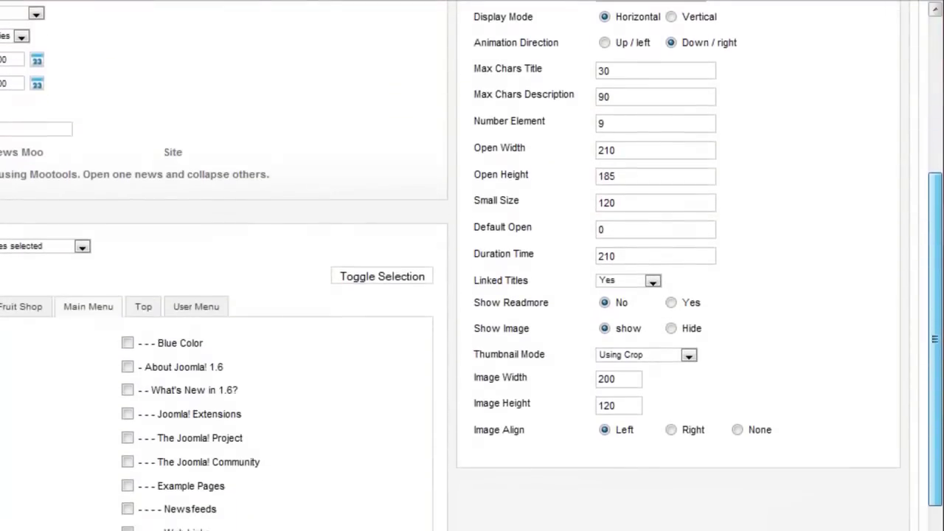
pyautogui.click(653, 281)
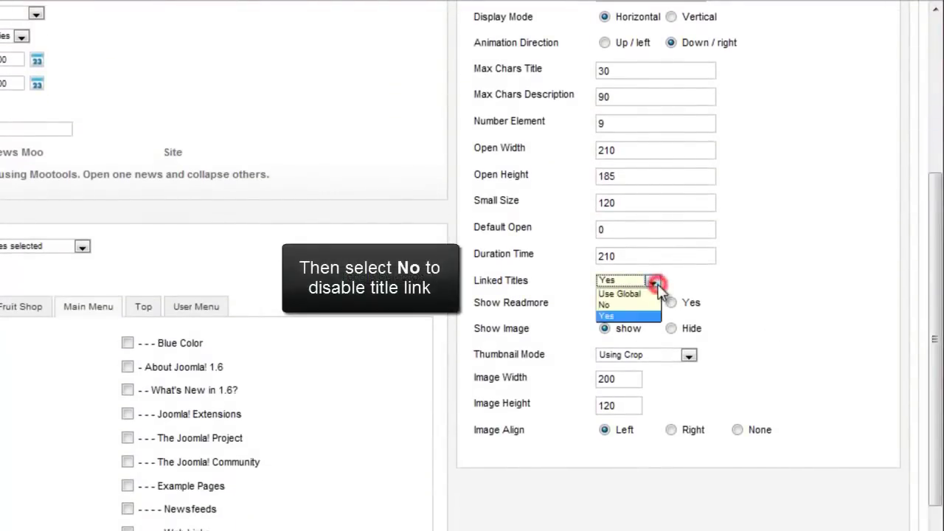
pyautogui.click(637, 305)
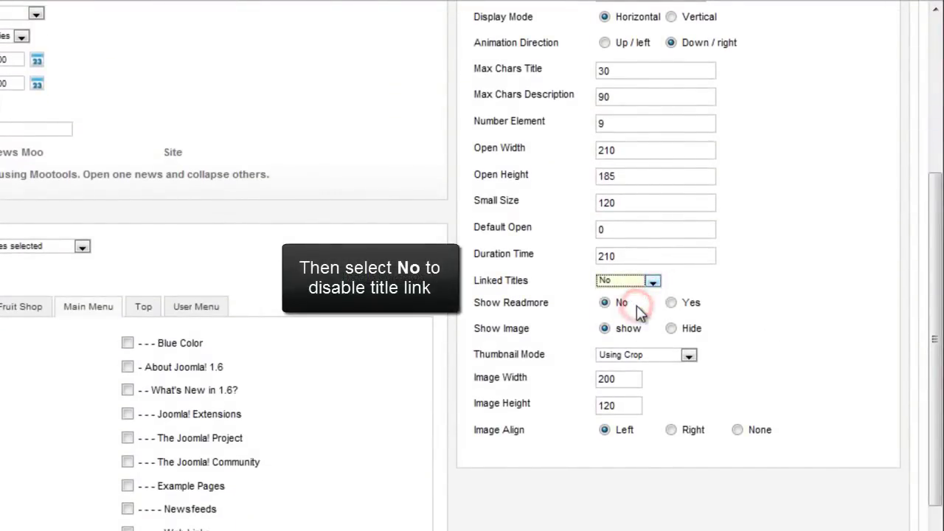
pyautogui.click(671, 303)
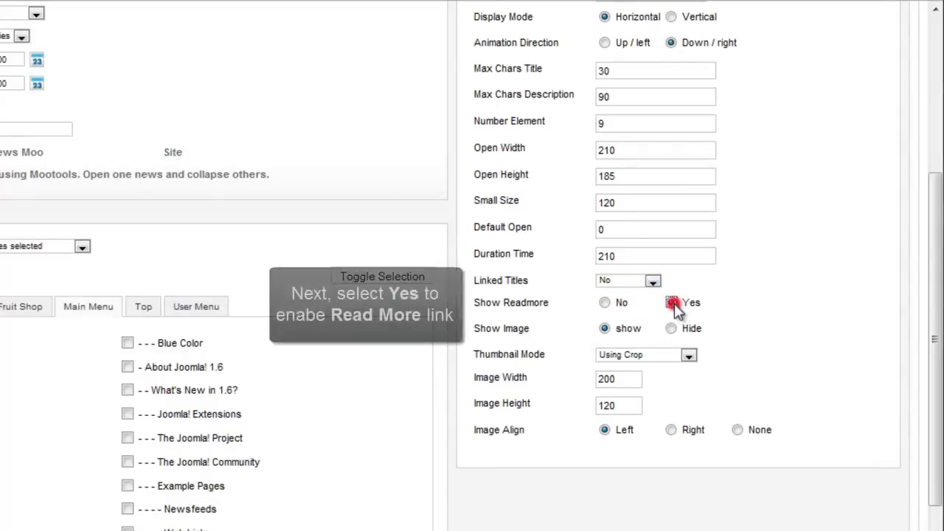
# - Change the thumbnail mode to Using Image Source and save the module settings
pyautogui.click(688, 355)
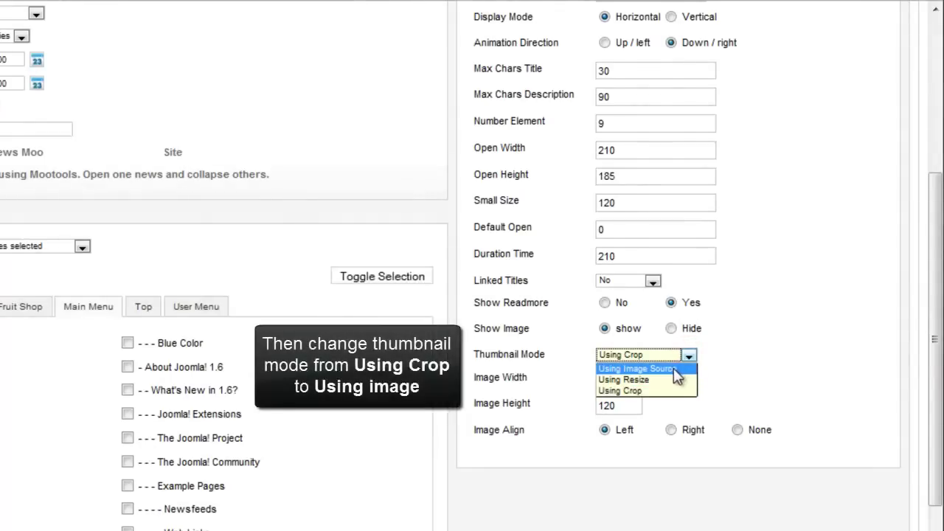
pyautogui.click(674, 367)
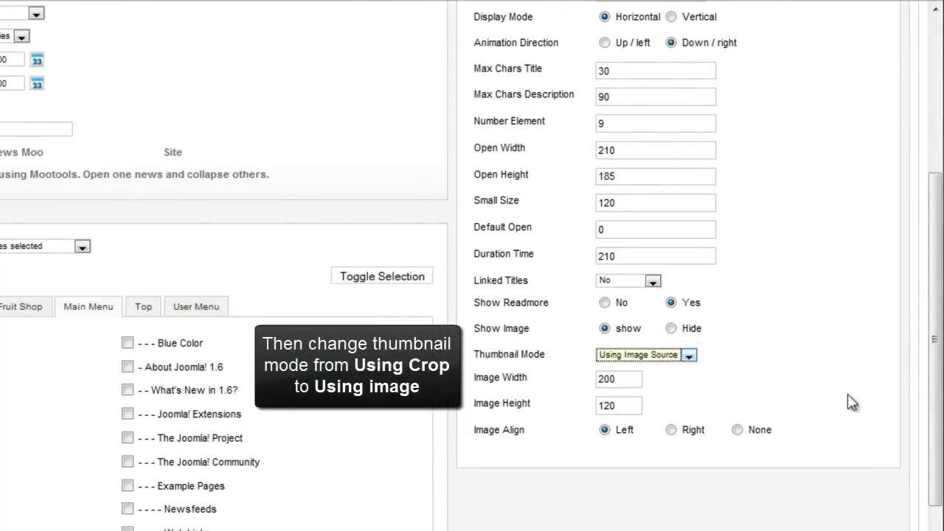
pyautogui.scroll(3, 915, 332)
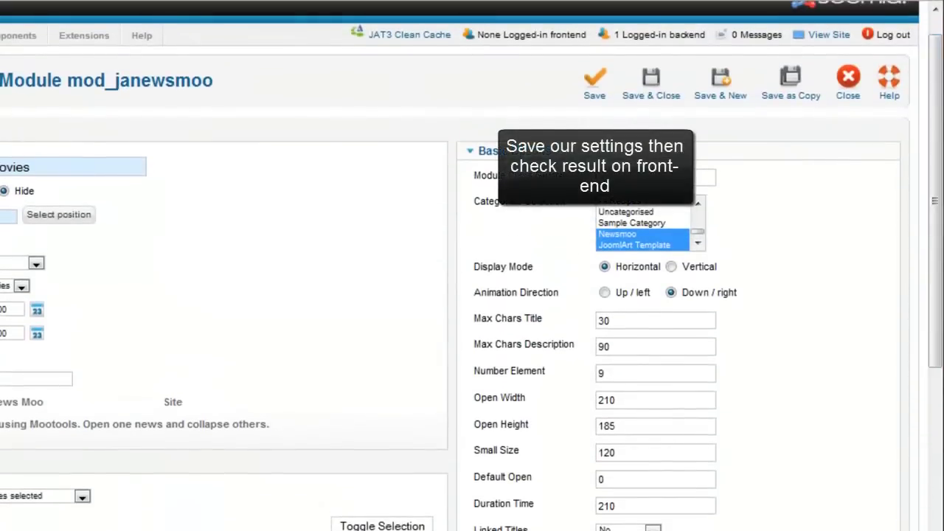
pyautogui.click(594, 103)
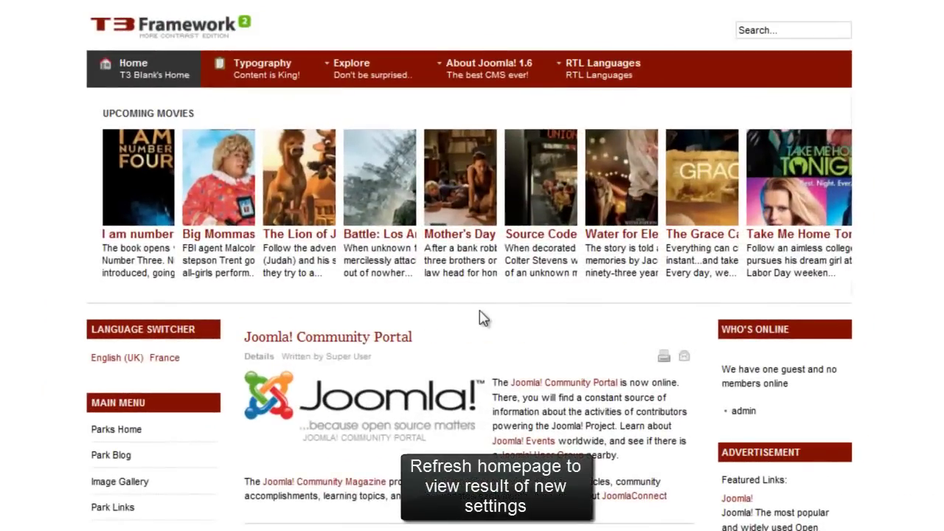
# - Reload the homepage to examine the module's new article display and follow the Read more link of the JA Community Plus article
pyautogui.rightClick(479, 317)
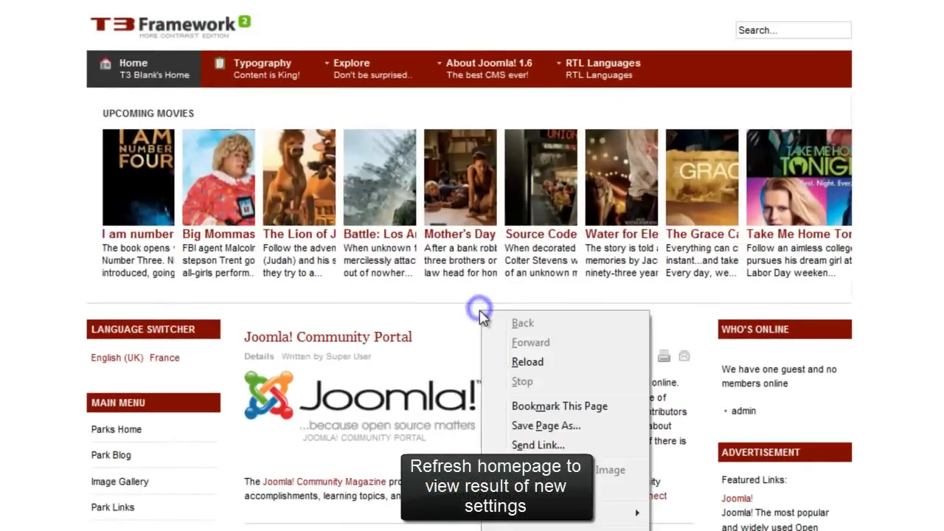
pyautogui.click(512, 360)
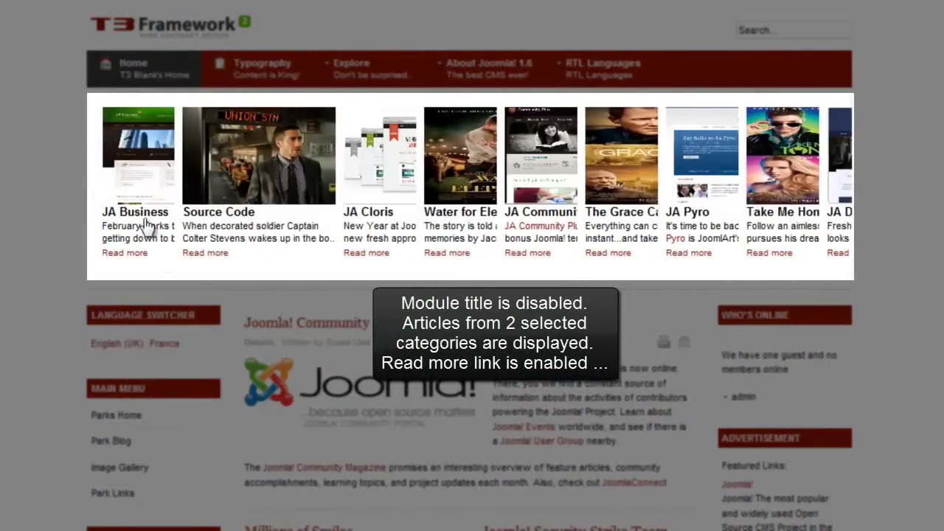
pyautogui.moveTo(280, 223)
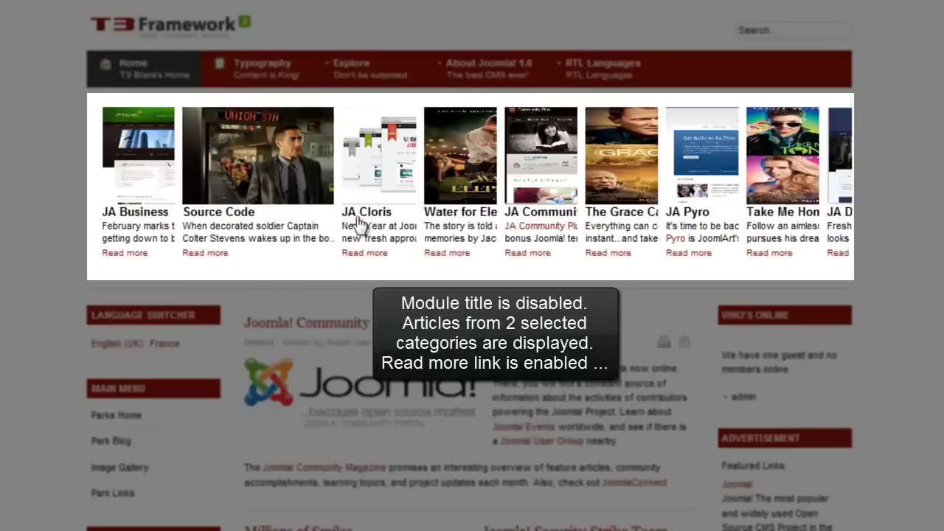
pyautogui.moveTo(443, 225)
pyautogui.moveTo(512, 221)
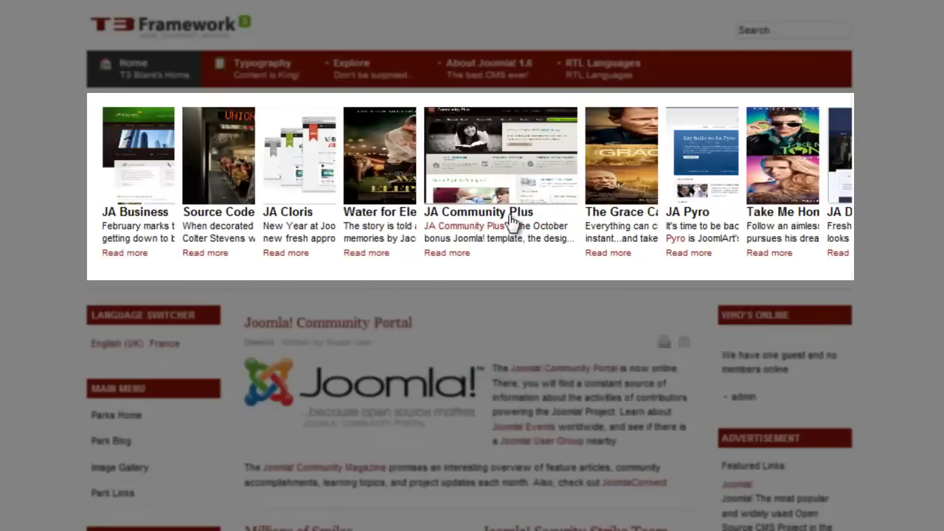
pyautogui.click(460, 255)
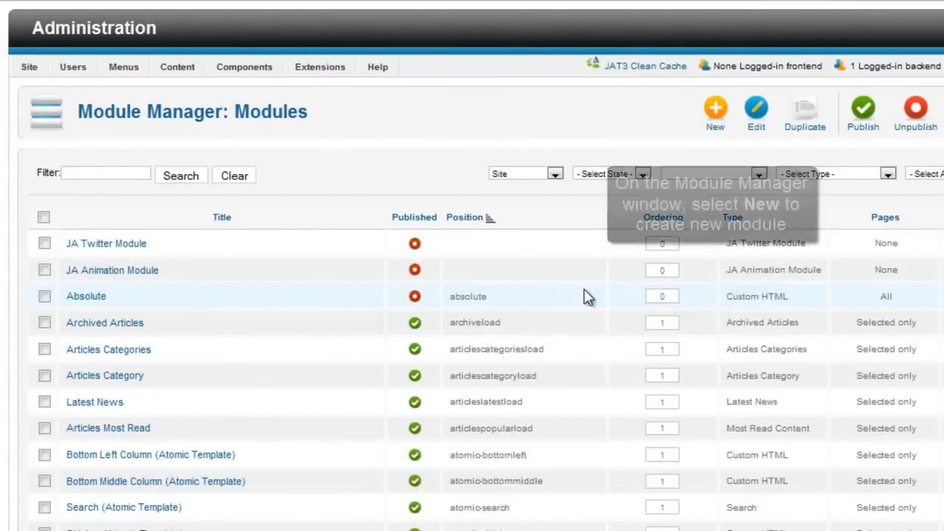
# - Create a new site module of the type JA News Moo from the Module Manager
pyautogui.click(714, 118)
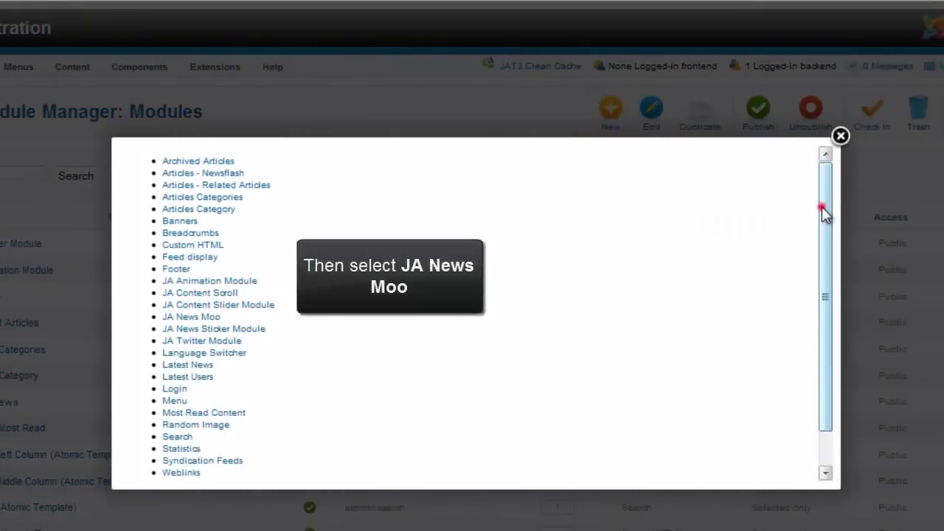
pyautogui.moveTo(824, 214); pyautogui.dragTo(834, 266)
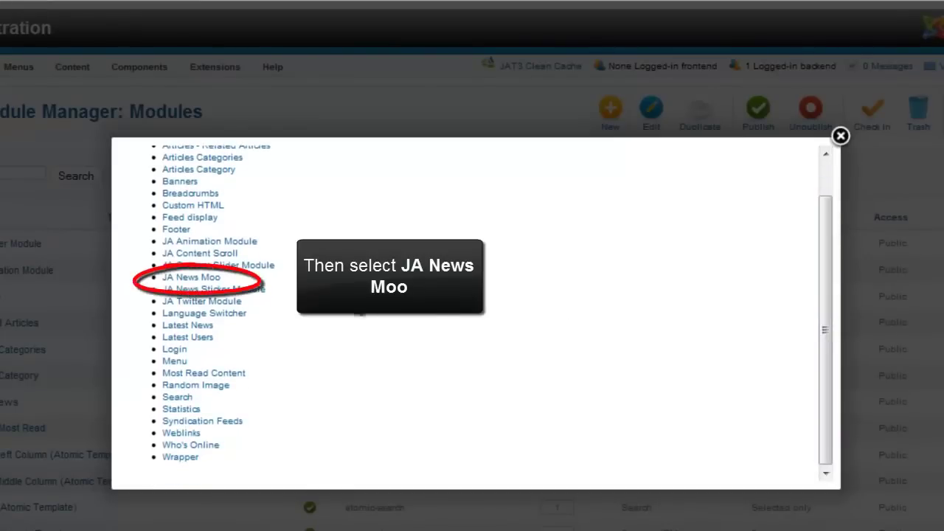
pyautogui.click(203, 283)
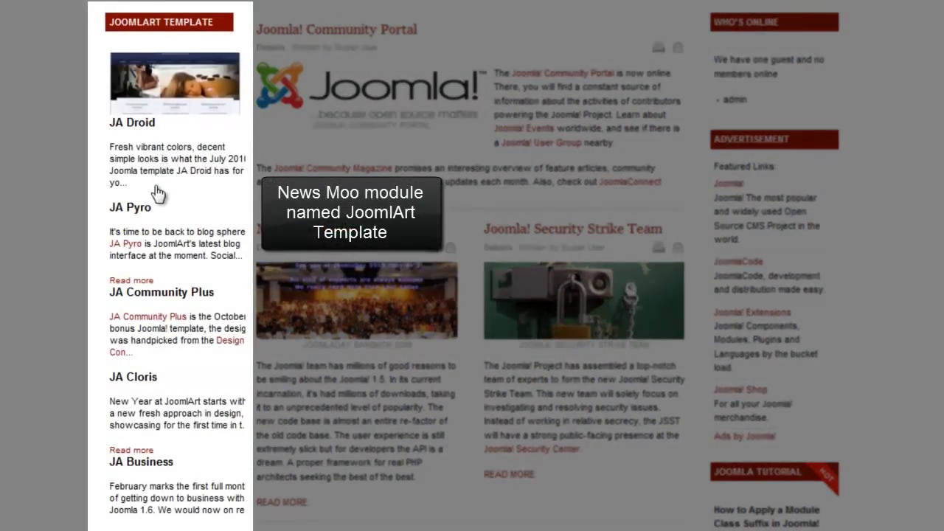
# - Examine how the JA Pyro and JA Community Plus articles expand in the homepage's JoomlArt Template module
pyautogui.moveTo(152, 208)
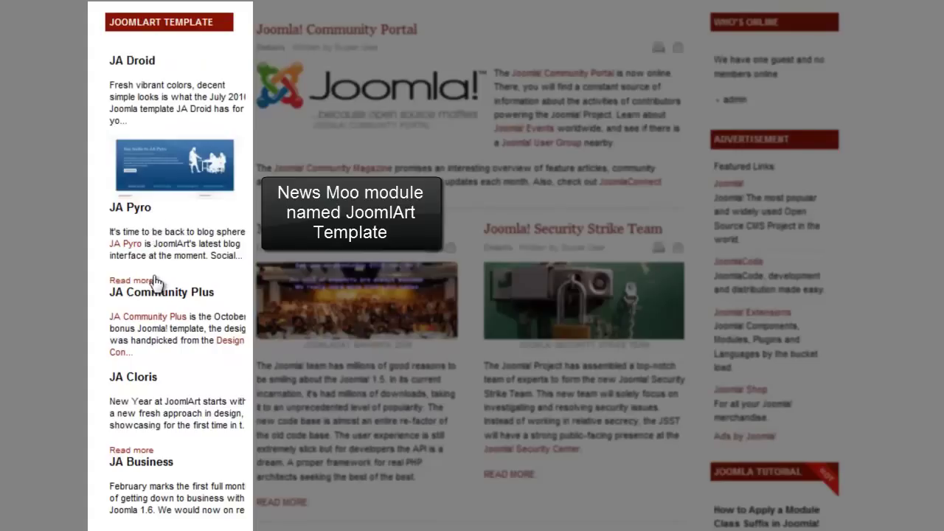
pyautogui.moveTo(153, 292)
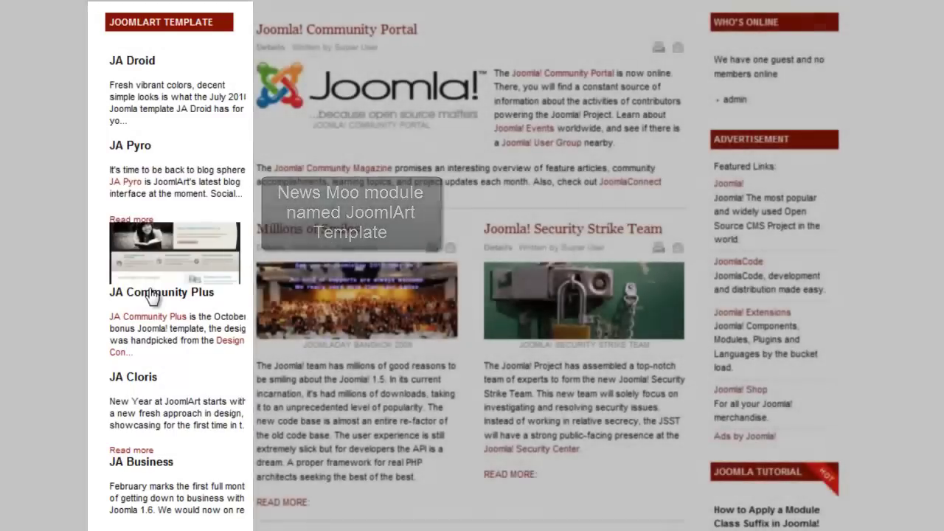